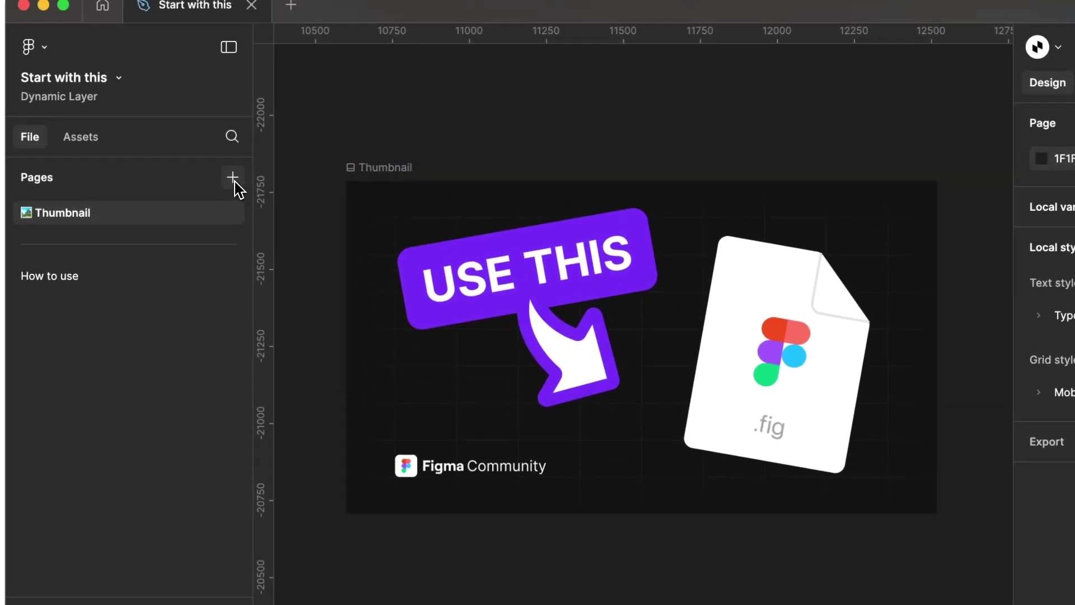
Step: Add Page 4 and open the Typography text-base Semi Bold style (Inter 16/24, 0px spacing)
left_click(232, 178)
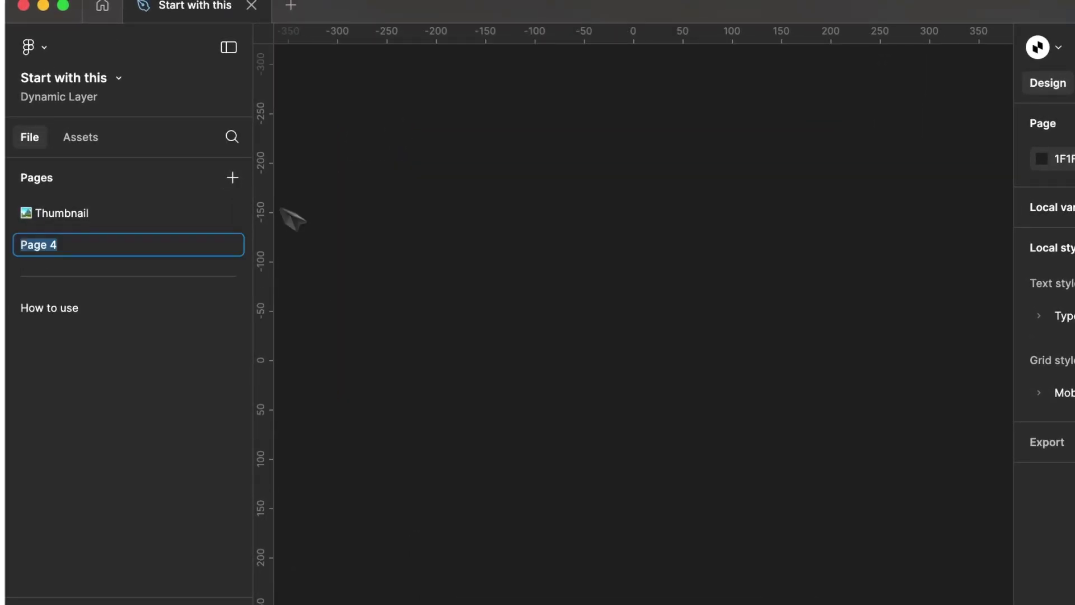
left_click(560, 388)
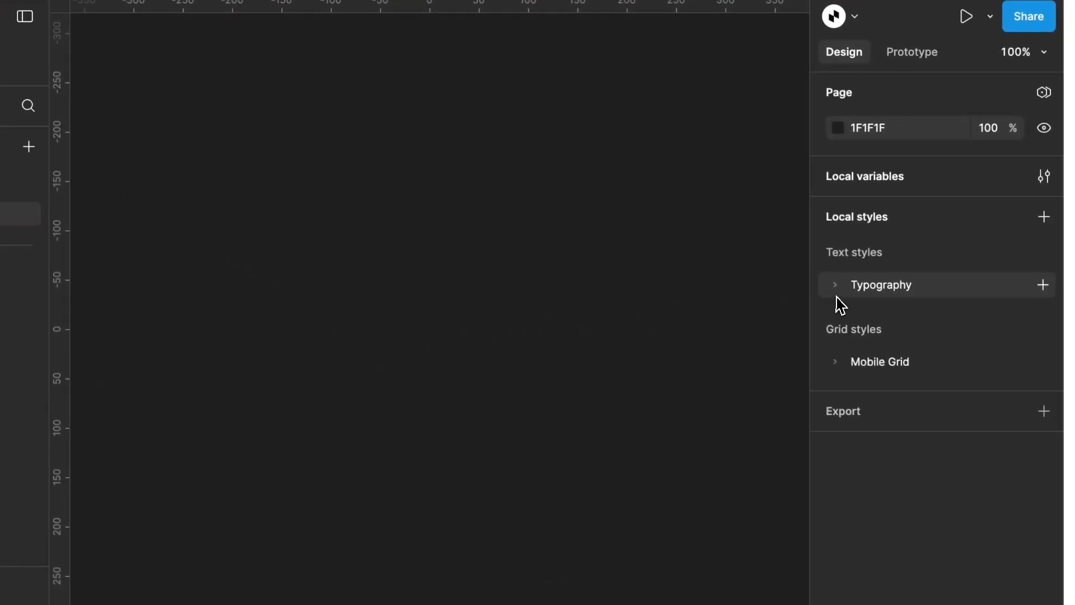
left_click(1041, 317)
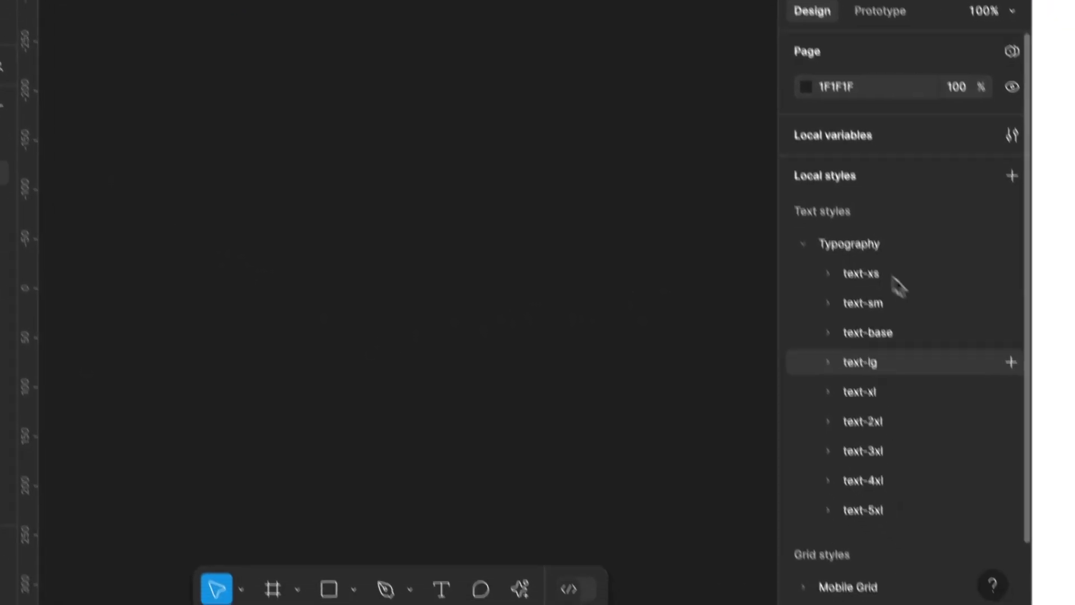
left_click(828, 256)
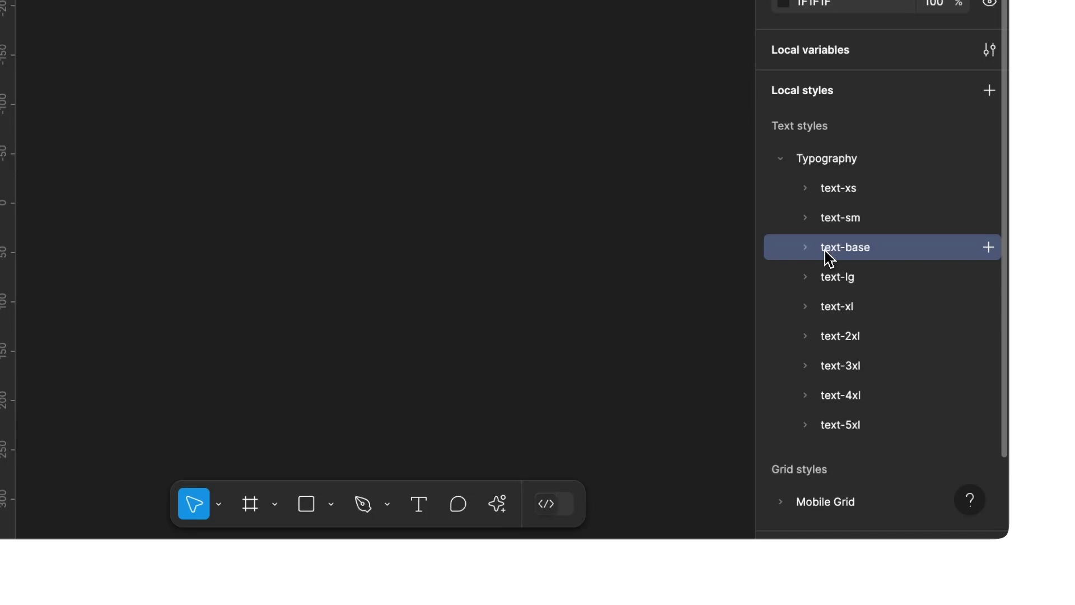
left_click(806, 248)
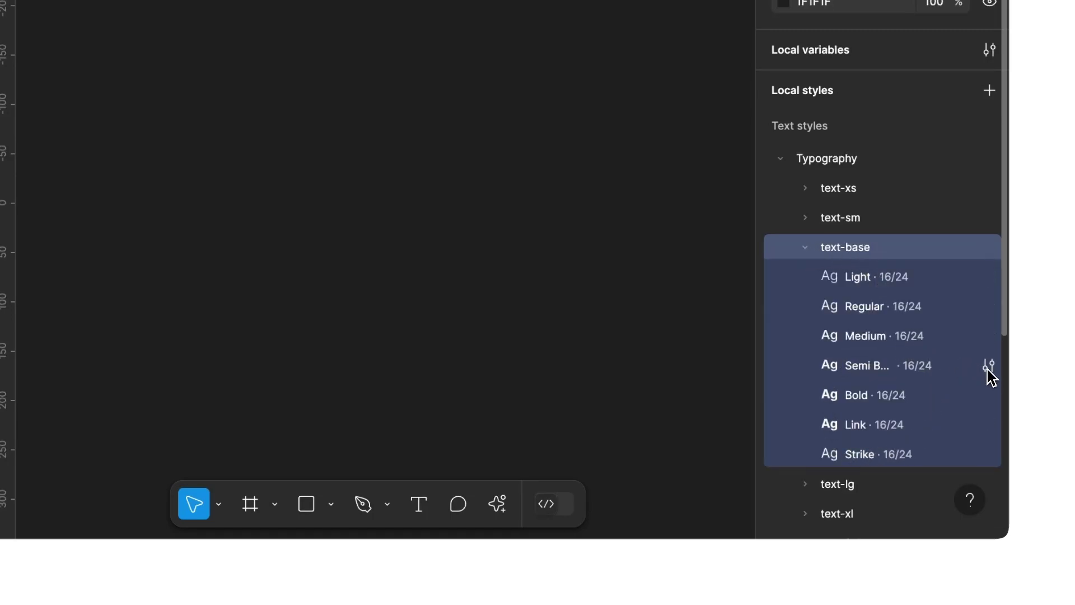
left_click(989, 366)
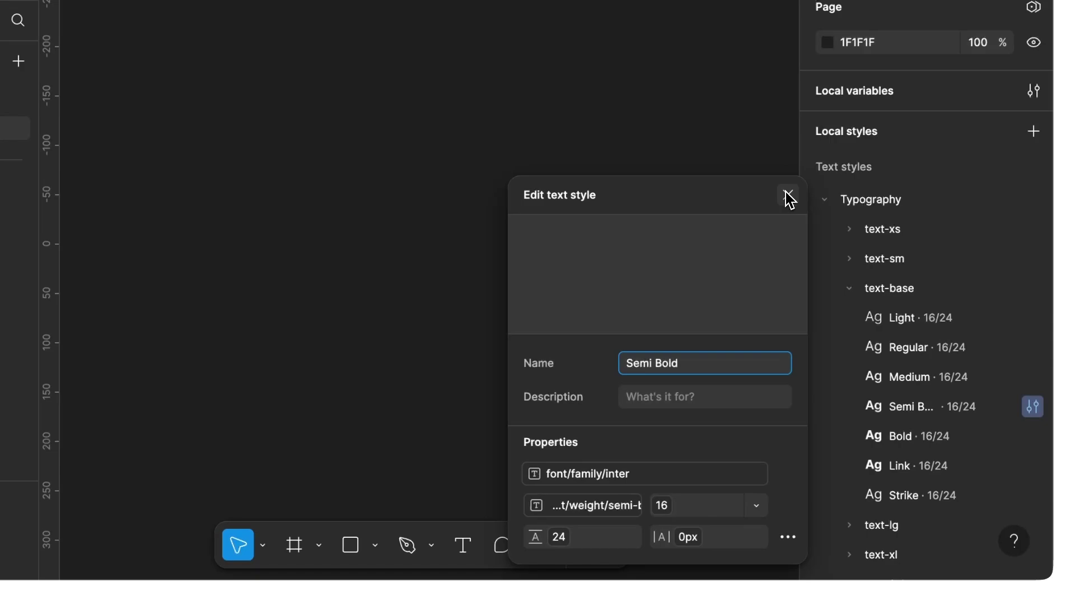
Step: Create a 'Text base' text layer and style it with text-3xl Semi Bold
left_click(790, 200)
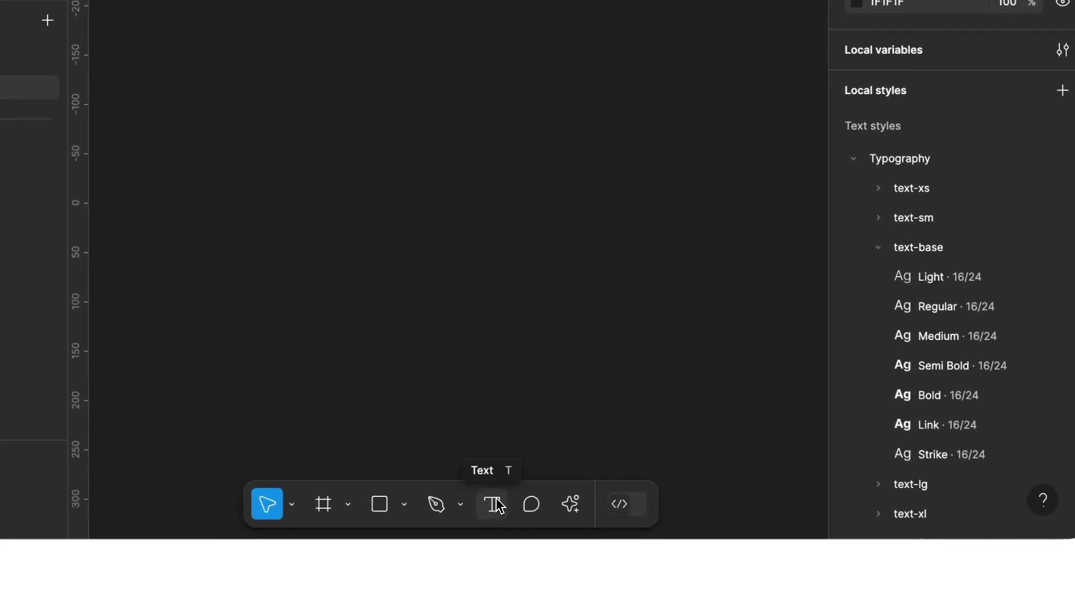
left_click(414, 227)
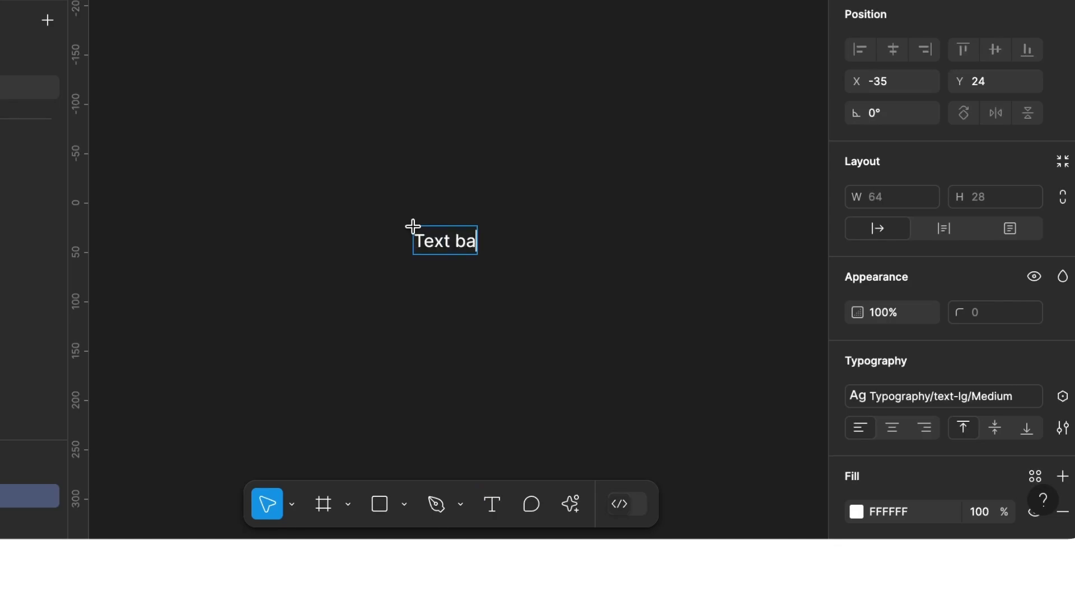
scroll(446, 278, "up", 5)
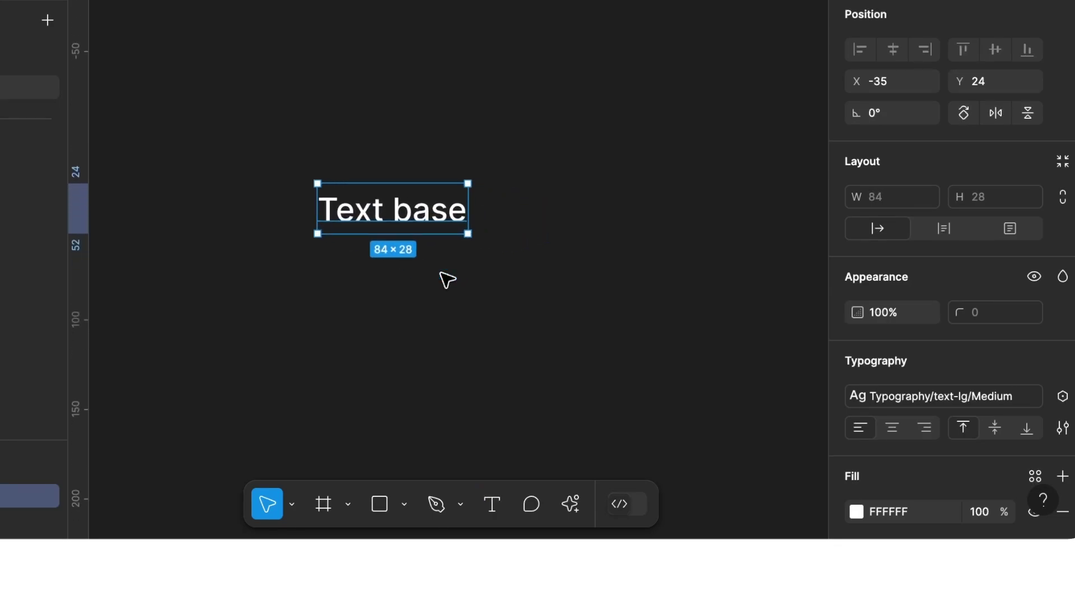
left_click(852, 447)
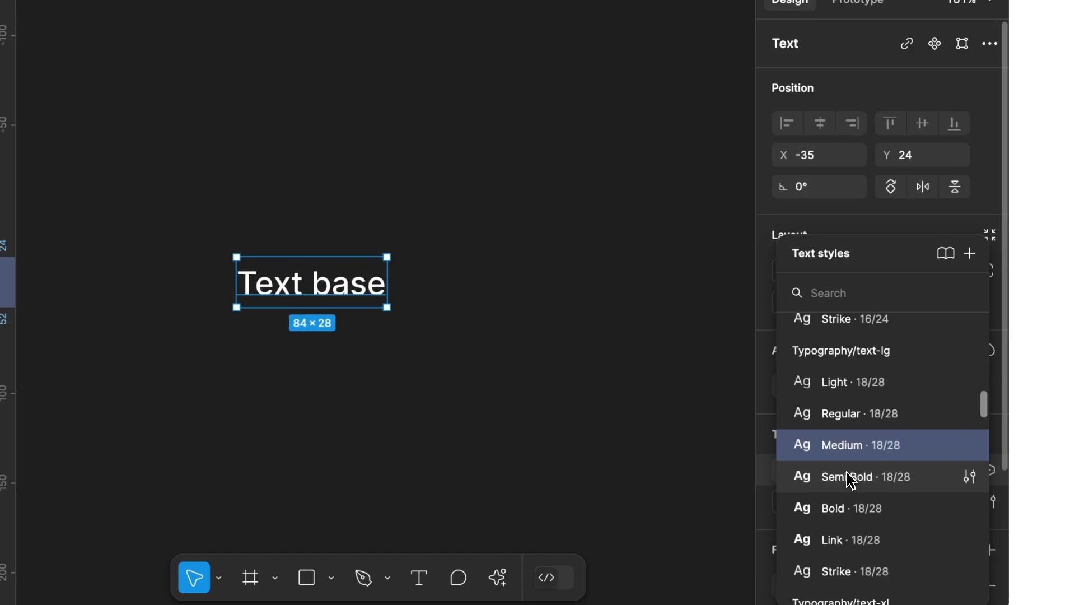
scroll(884, 428, "down", 3)
scroll(860, 452, "down", 10)
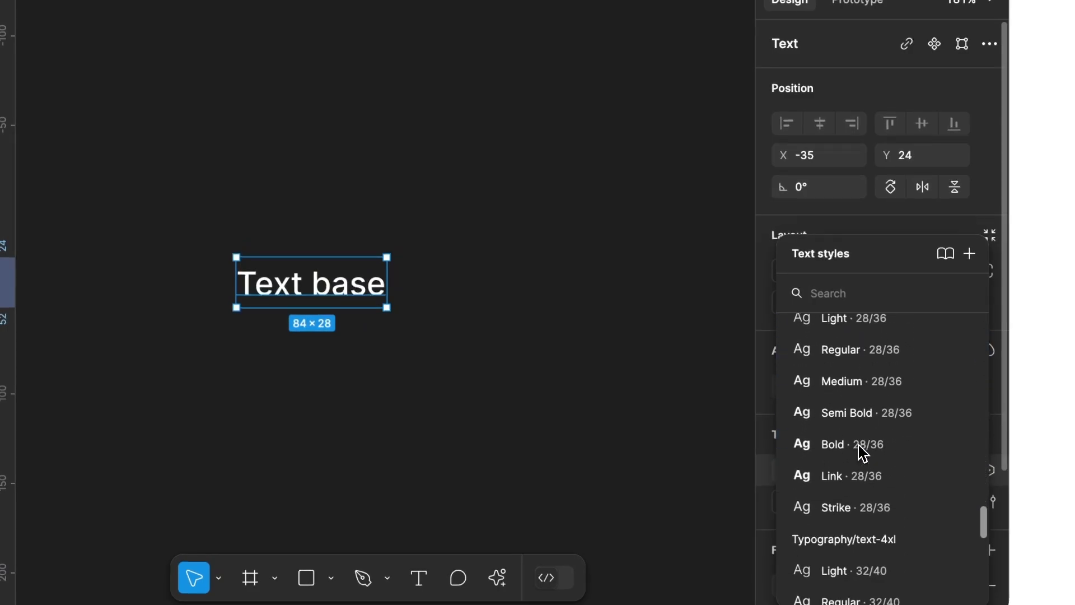
left_click(882, 413)
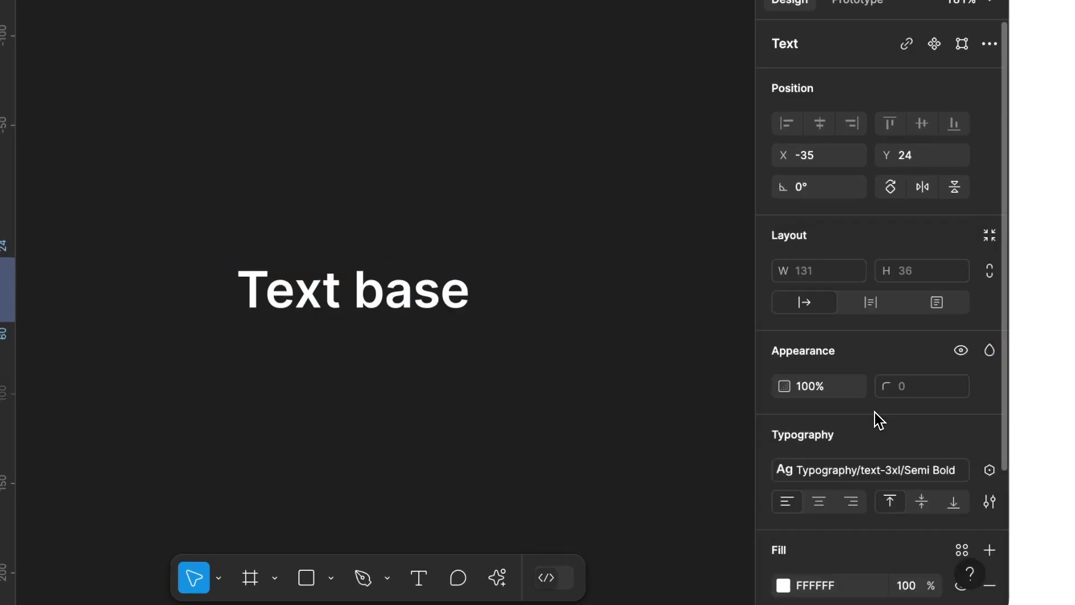
Step: Switch the Text base layer's style to text-xl Medium
left_click(868, 472)
scroll(869, 465, "up", 6)
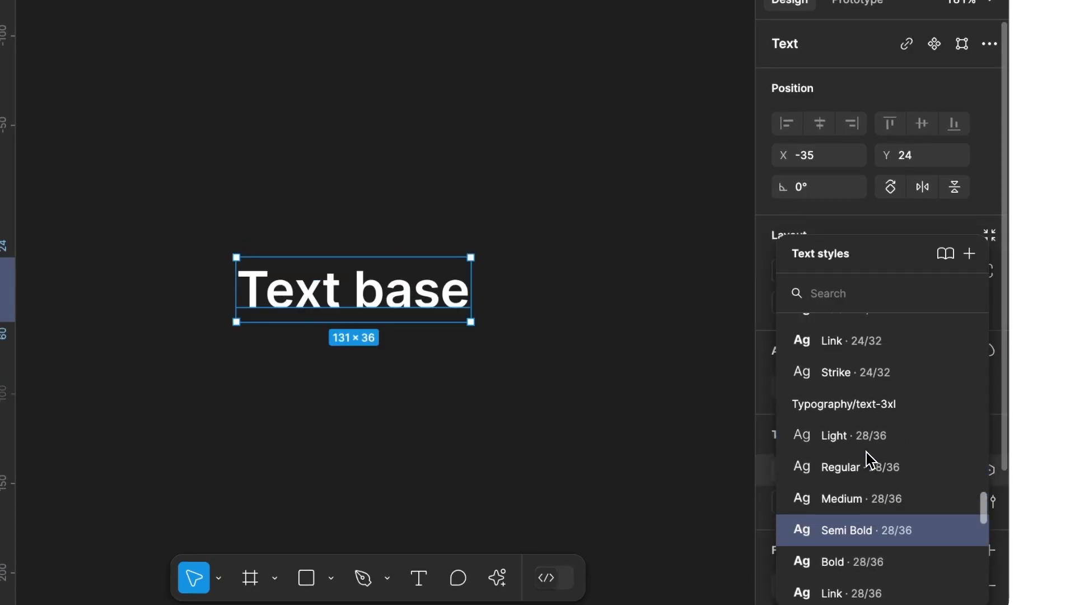
scroll(869, 458, "up", 6)
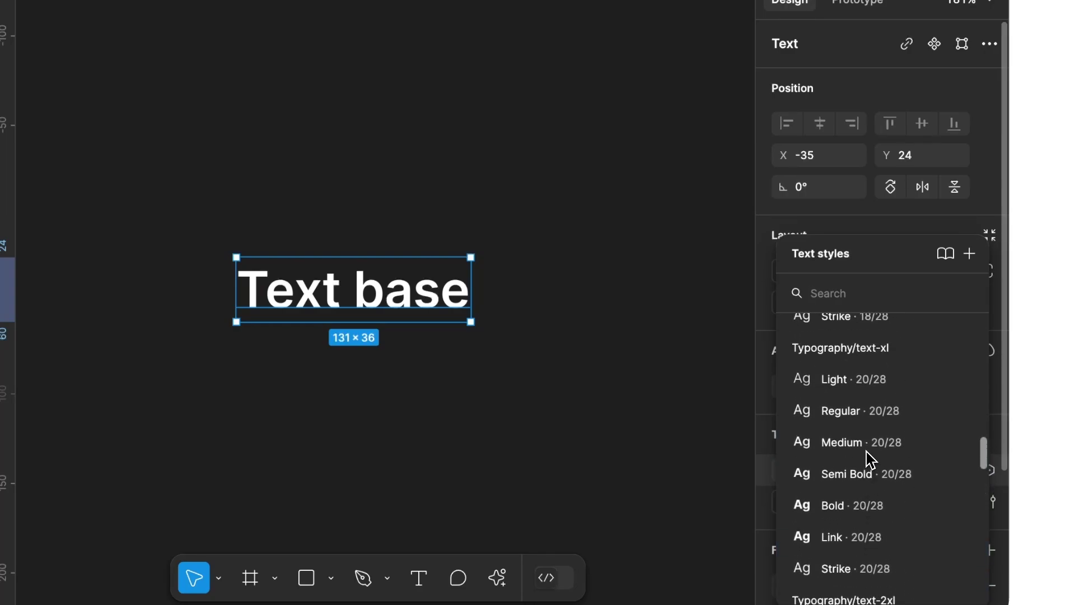
left_click(870, 458)
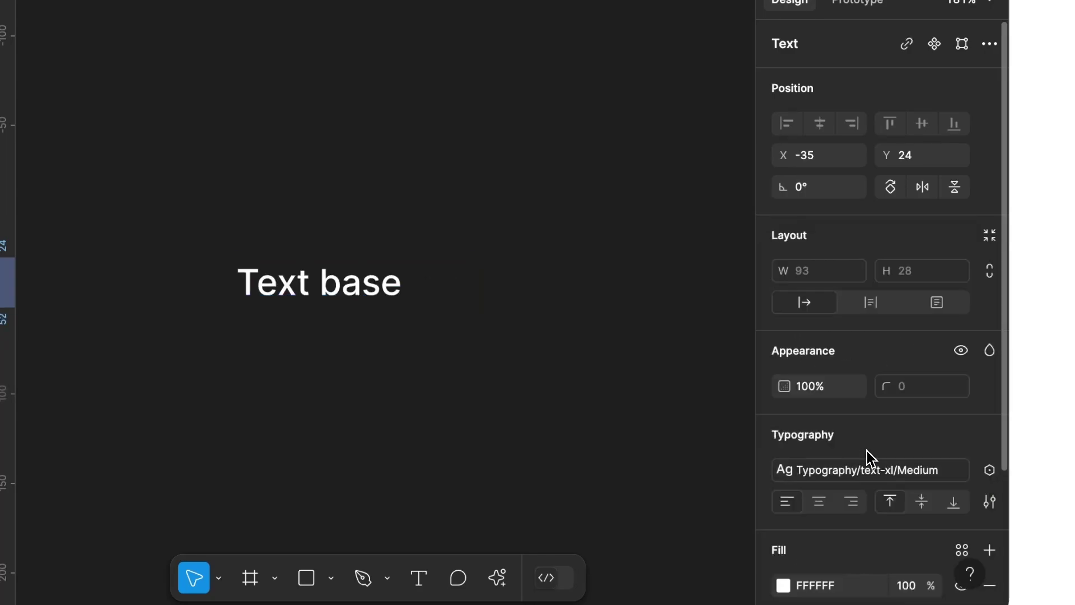
left_click(601, 383)
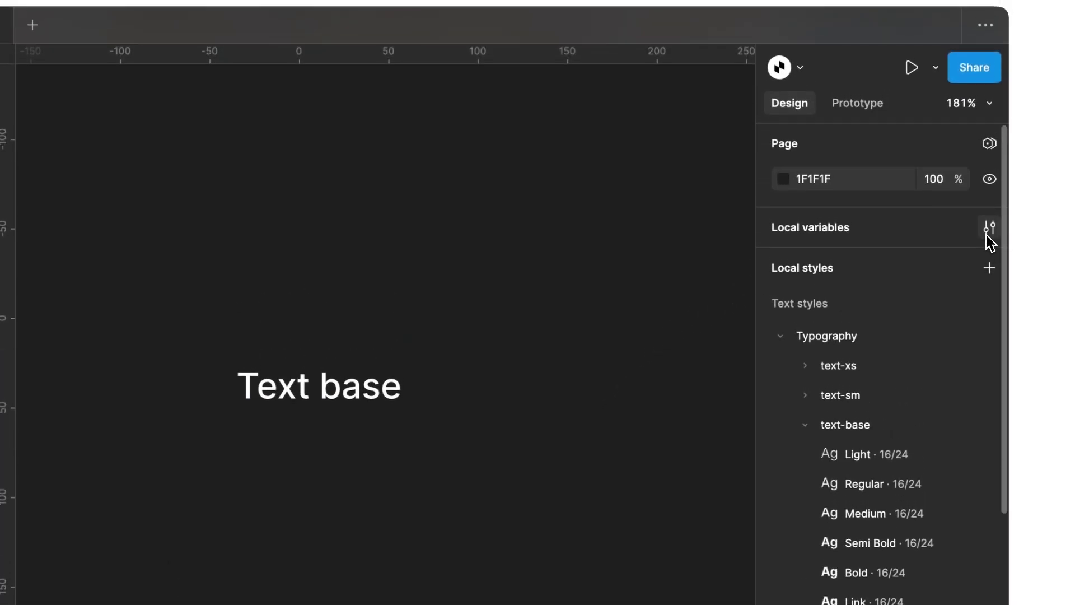
left_click(989, 232)
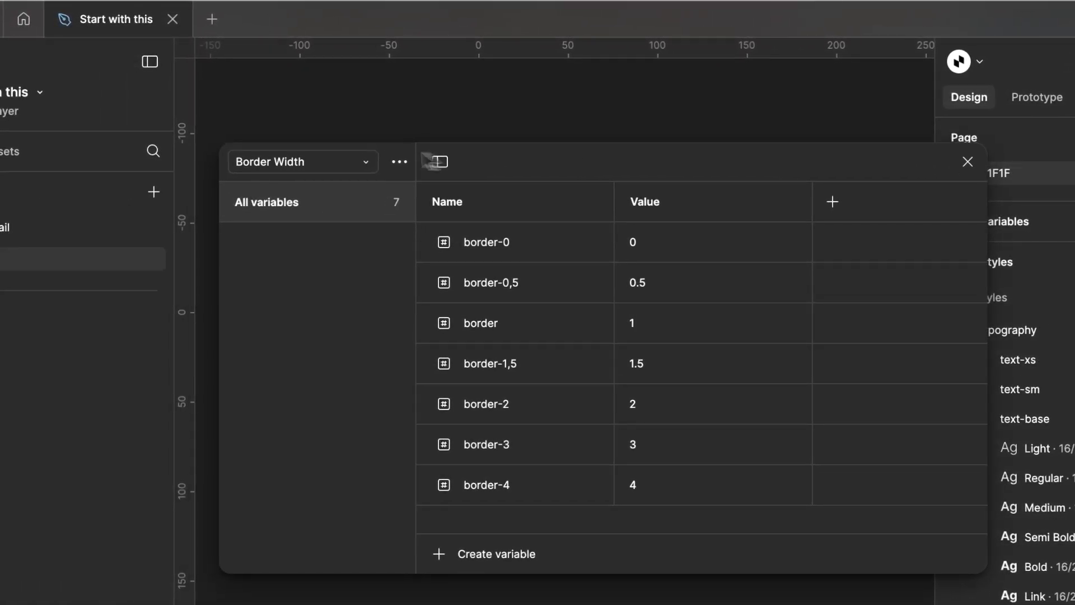
left_click(363, 161)
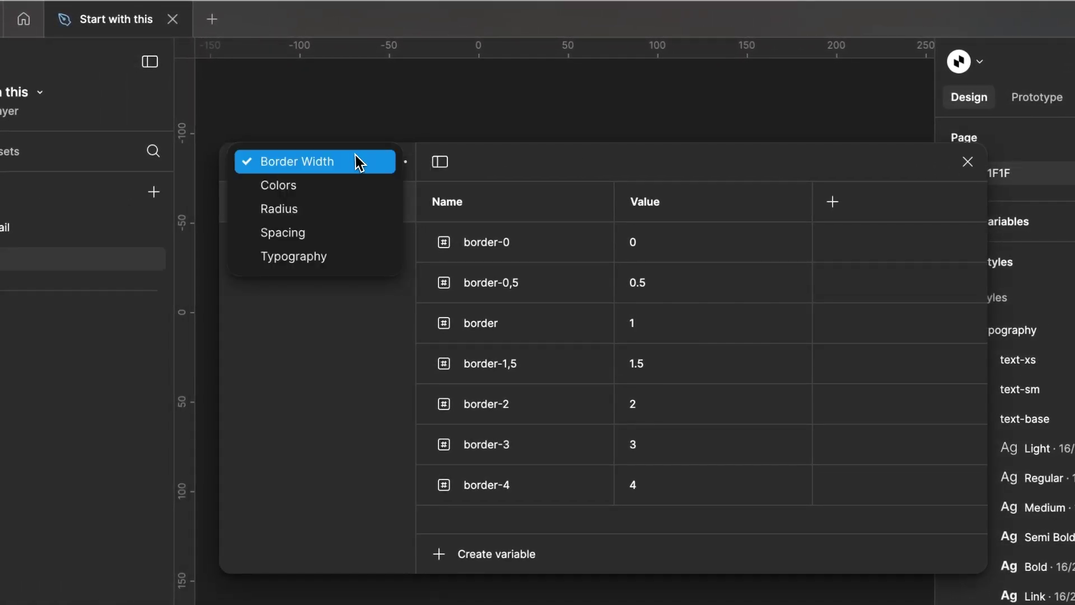
left_click(316, 272)
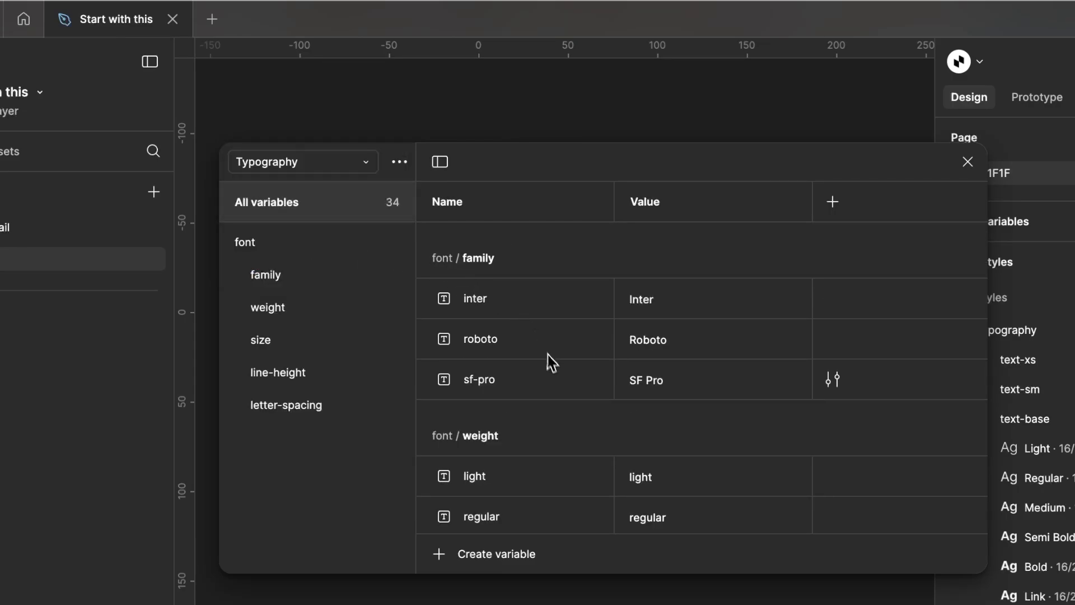
scroll(552, 363, "down", 15)
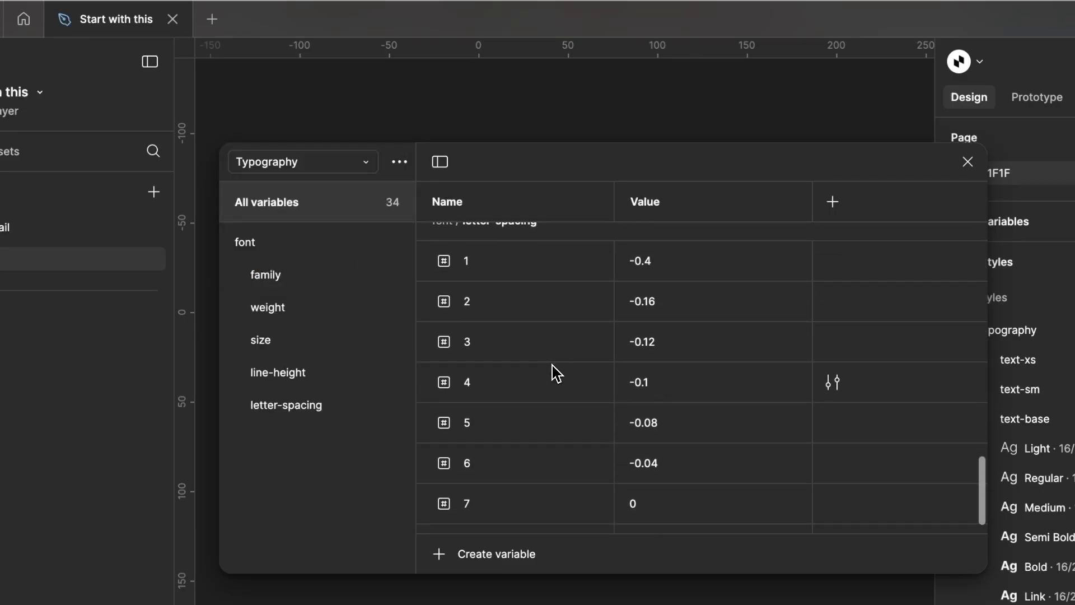
scroll(556, 372, "up", 15)
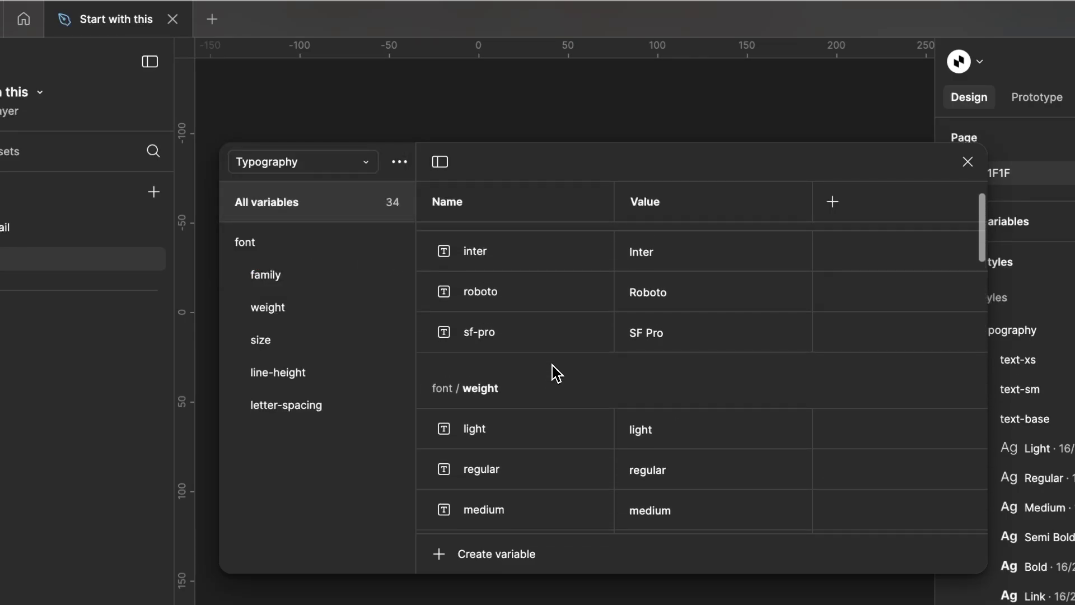
scroll(556, 372, "up", 1)
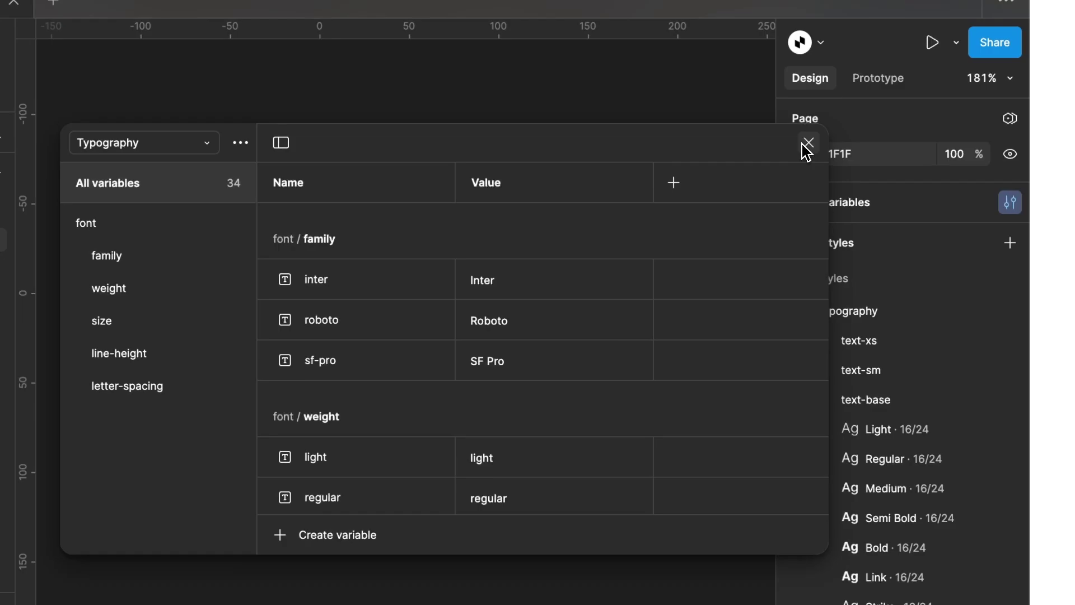
left_click(807, 145)
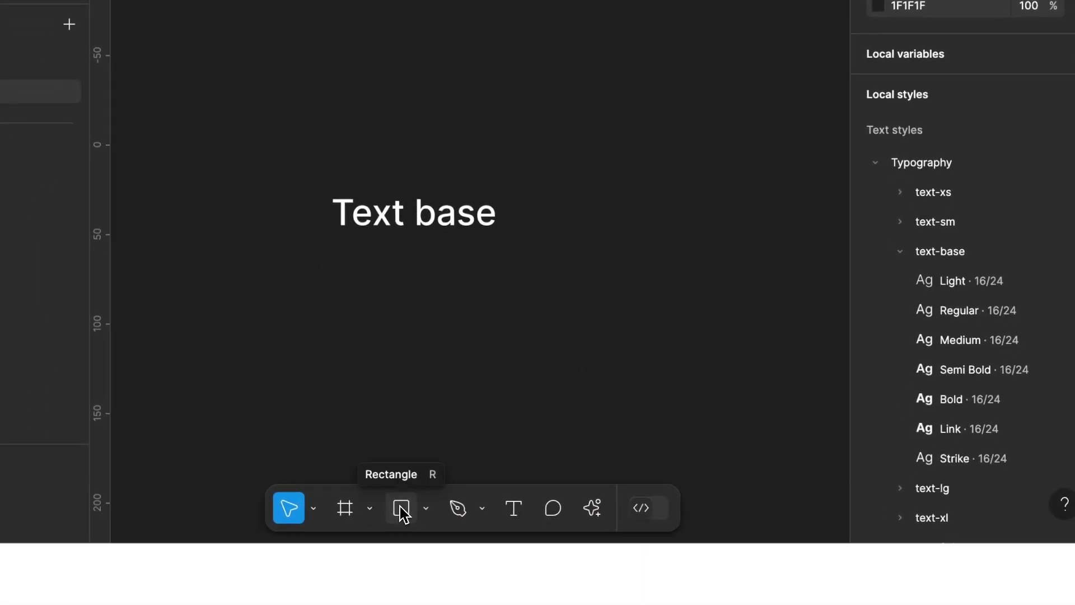
Step: Place a 100×100 rectangle beside Text base and fill it with color/fuchsia/fuchsia-500
left_click(629, 220)
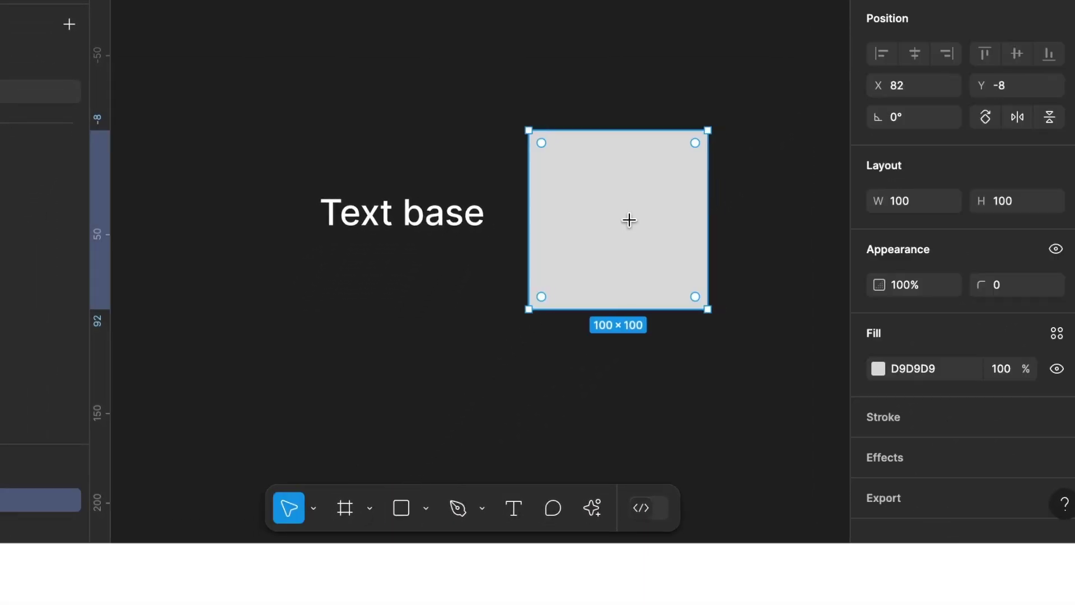
scroll(629, 220, "right", 3)
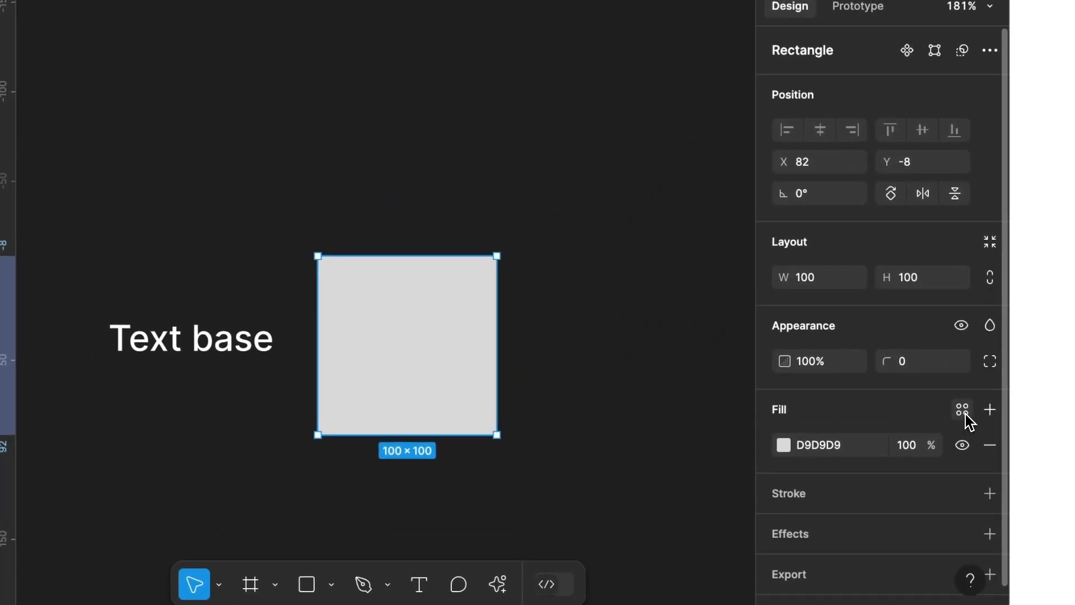
left_click(966, 416)
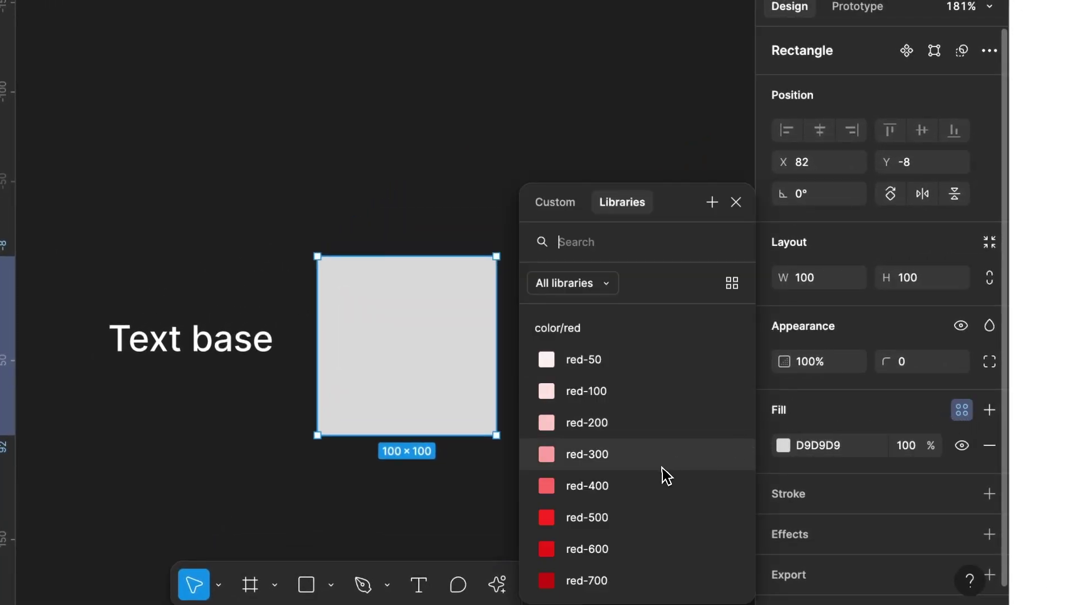
scroll(665, 473, "down", 15)
scroll(665, 477, "down", 5)
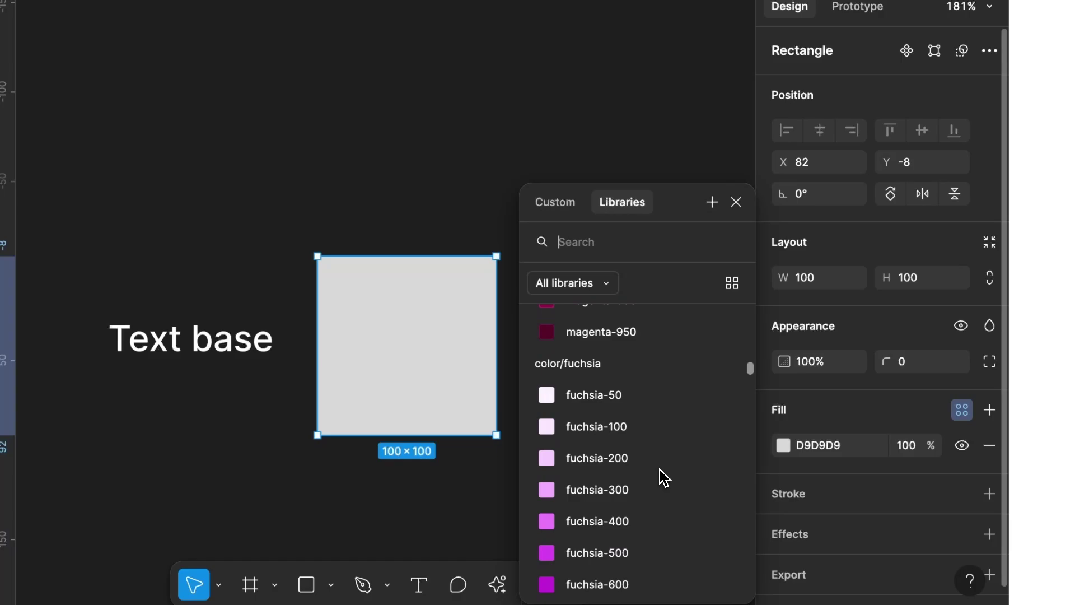
left_click(662, 457)
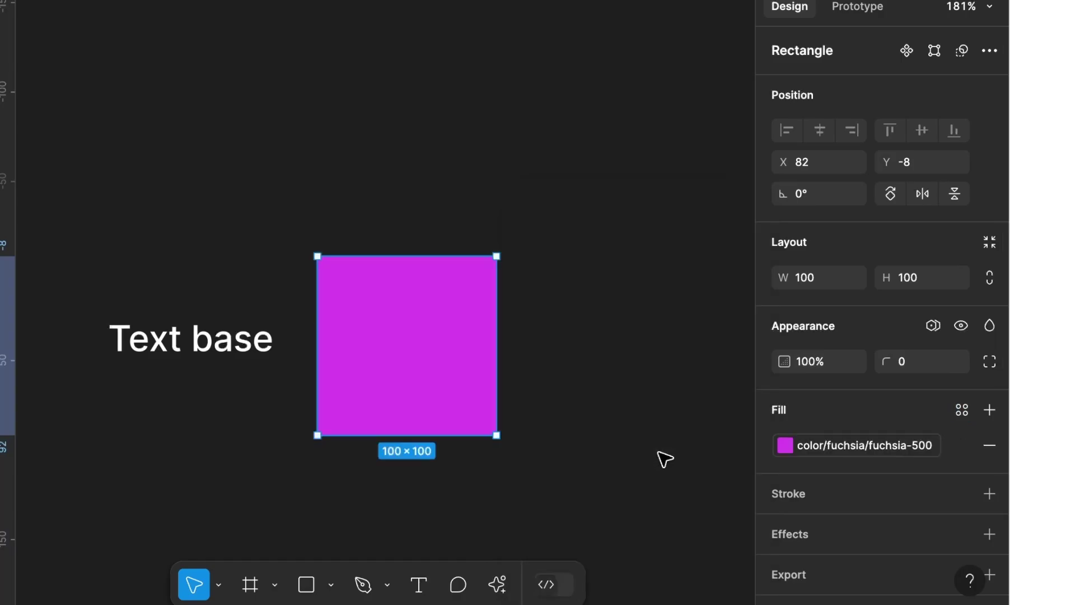
left_click(665, 459)
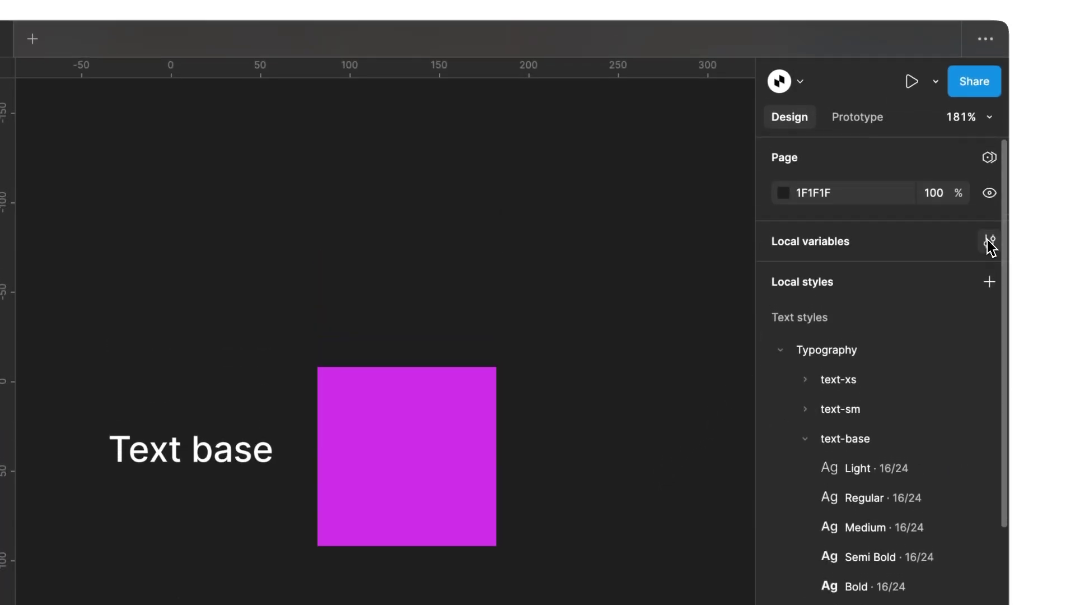
left_click(990, 248)
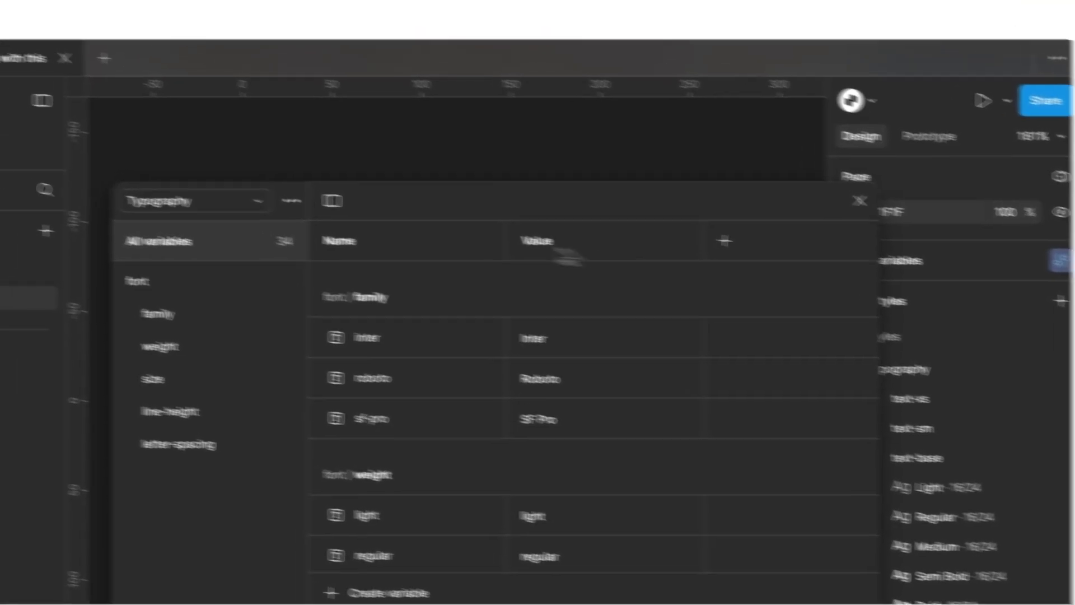
left_click(184, 187)
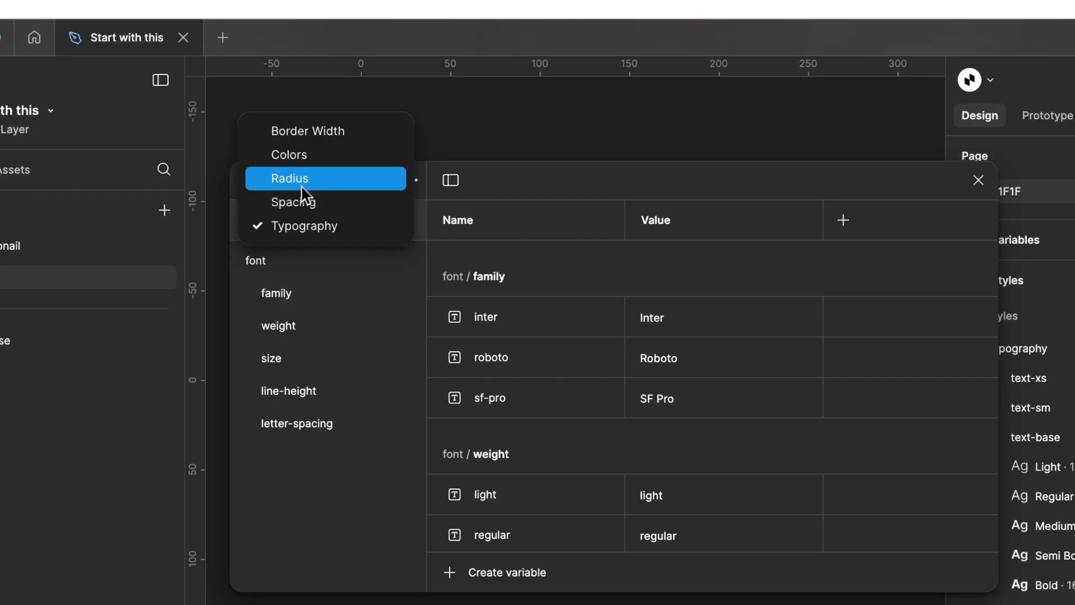
left_click(300, 157)
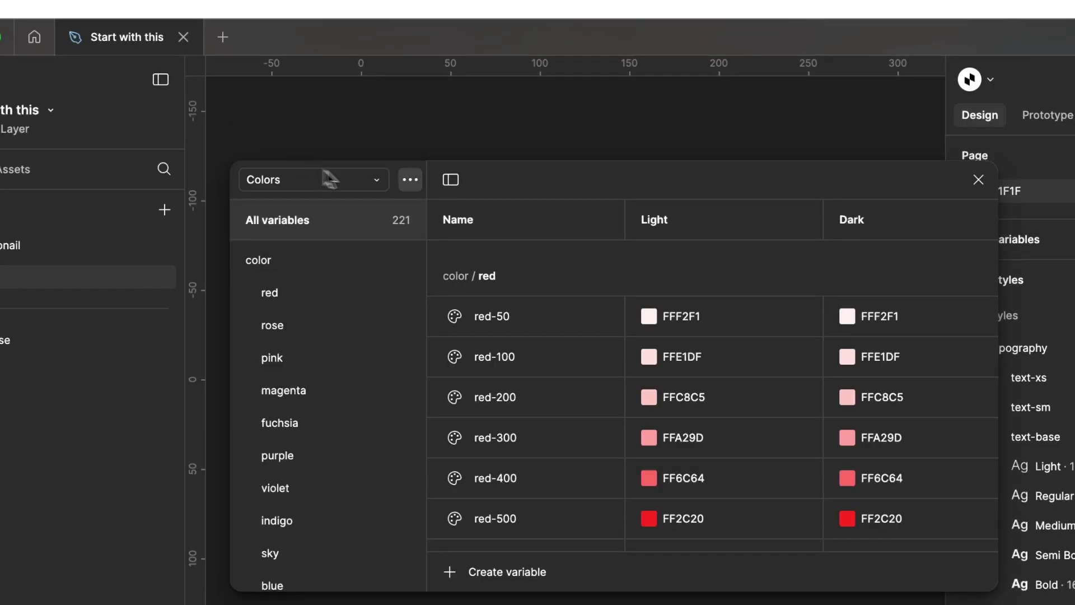
scroll(595, 365, "down", 20)
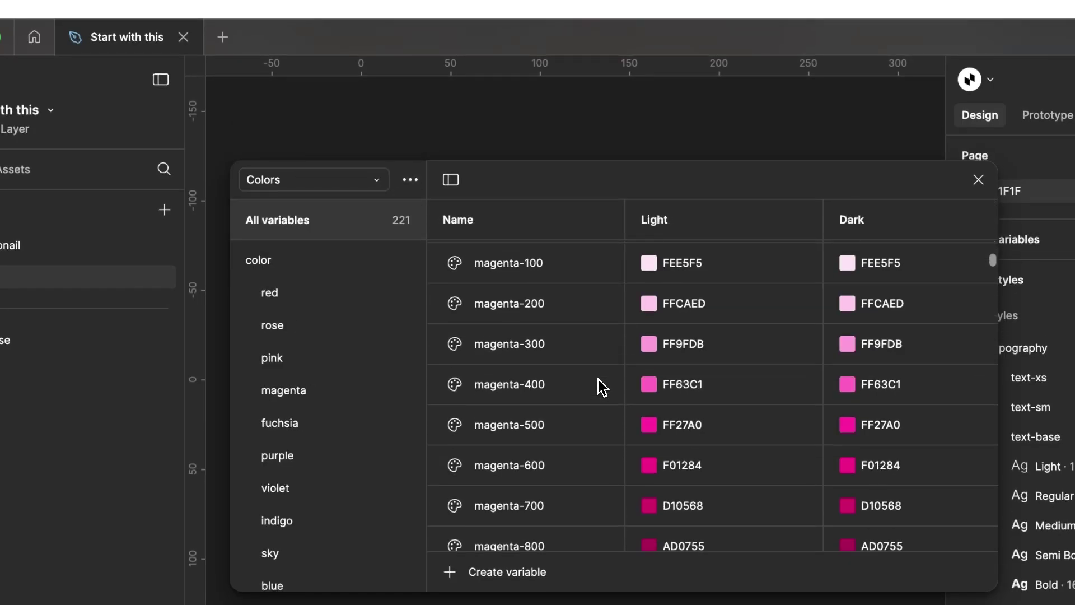
scroll(599, 387, "down", 5)
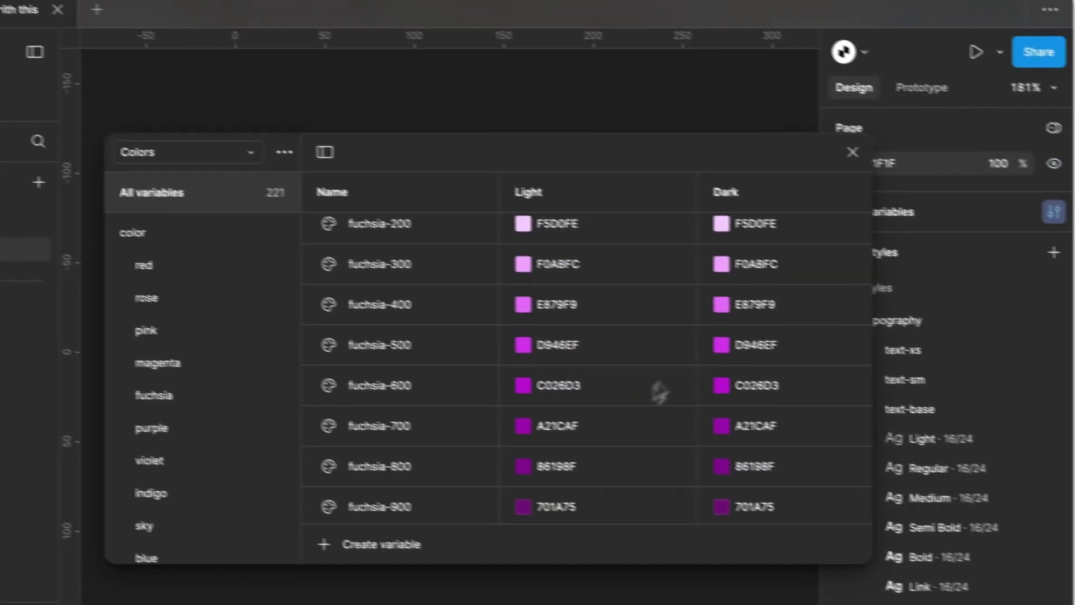
left_click(648, 372)
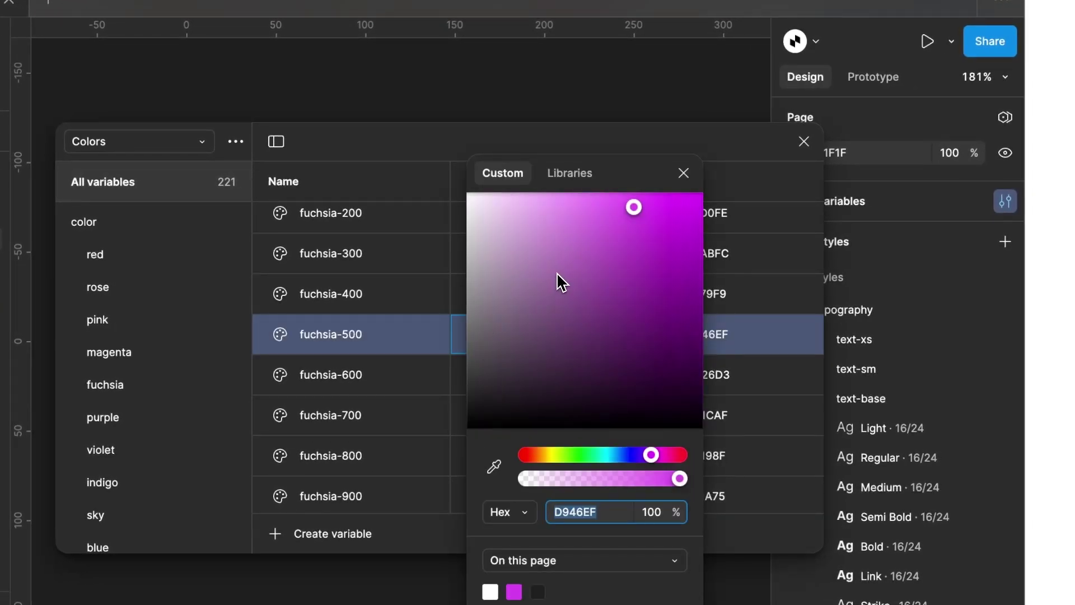
left_click(685, 173)
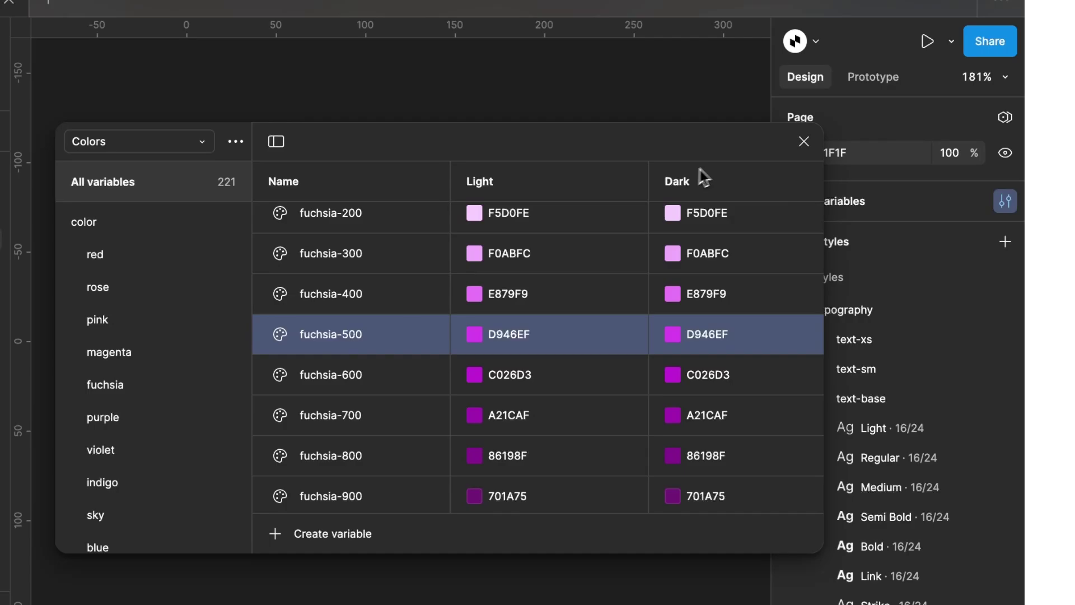
Step: Bind the fuchsia square's corner radius to the rounded-xl variable for 16px corners
left_click(804, 142)
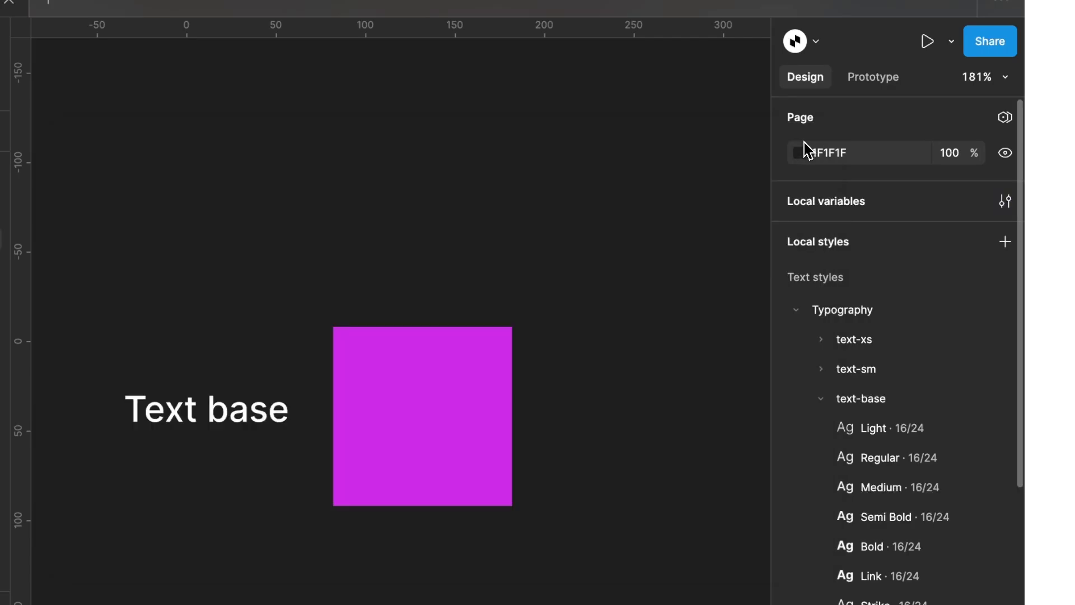
left_click(489, 377)
scroll(489, 381, "right", 5)
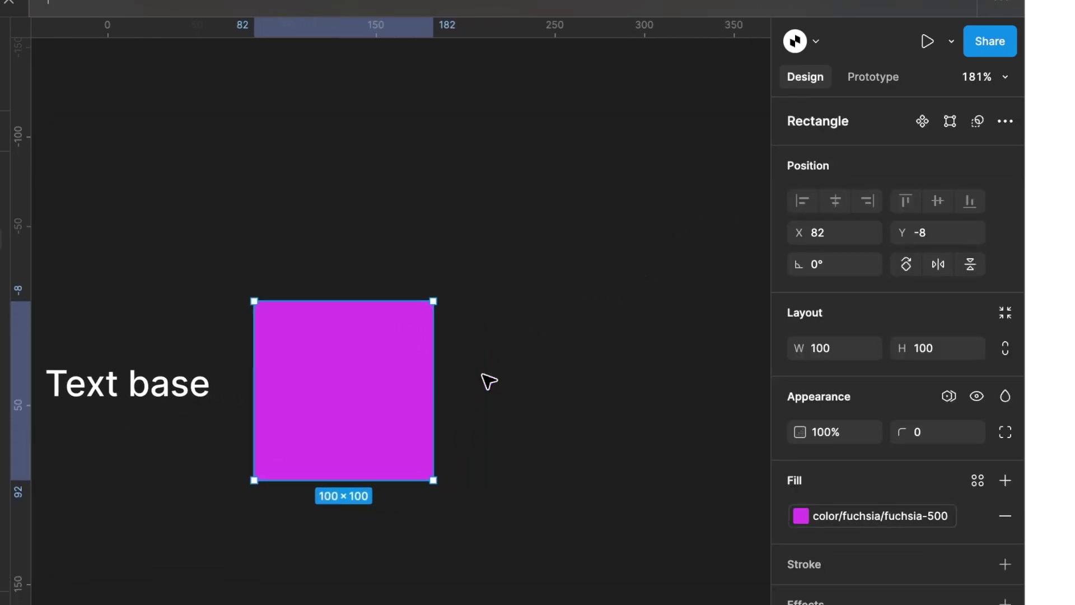
scroll(490, 381, "right", 1)
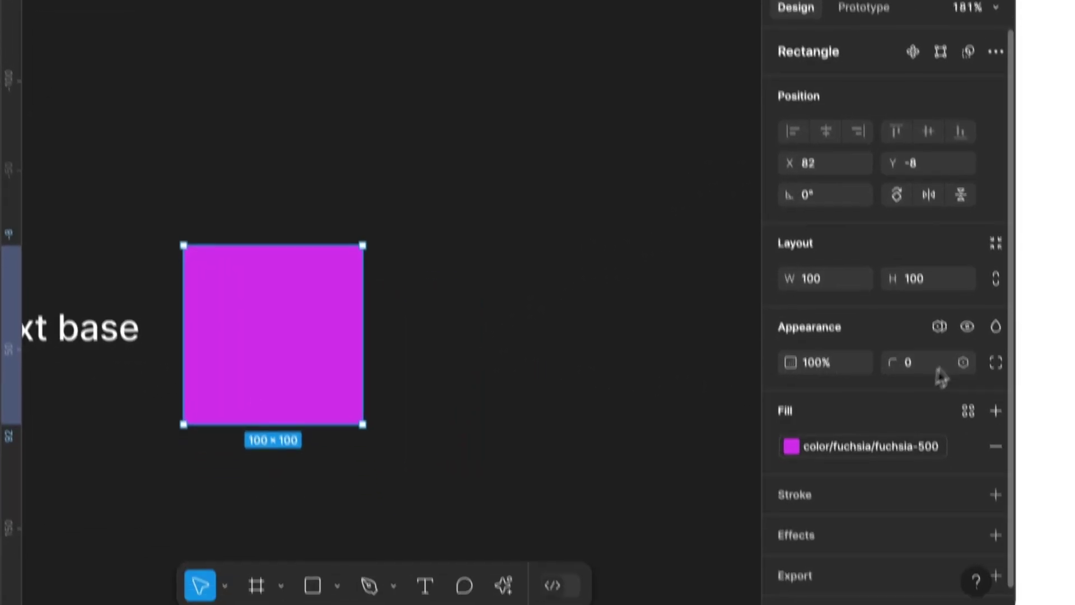
left_click(977, 434)
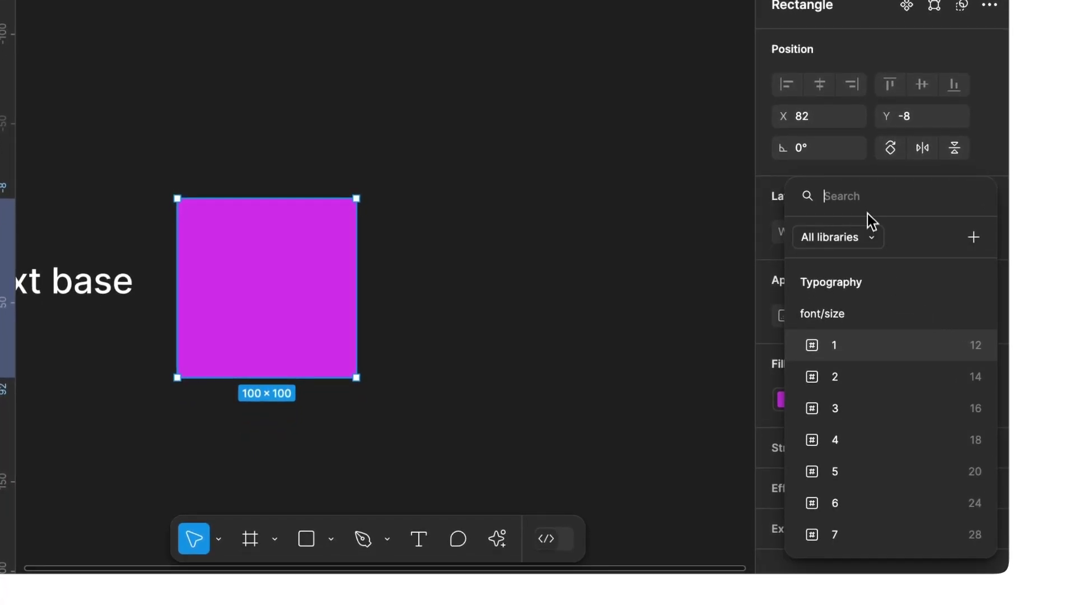
type("round")
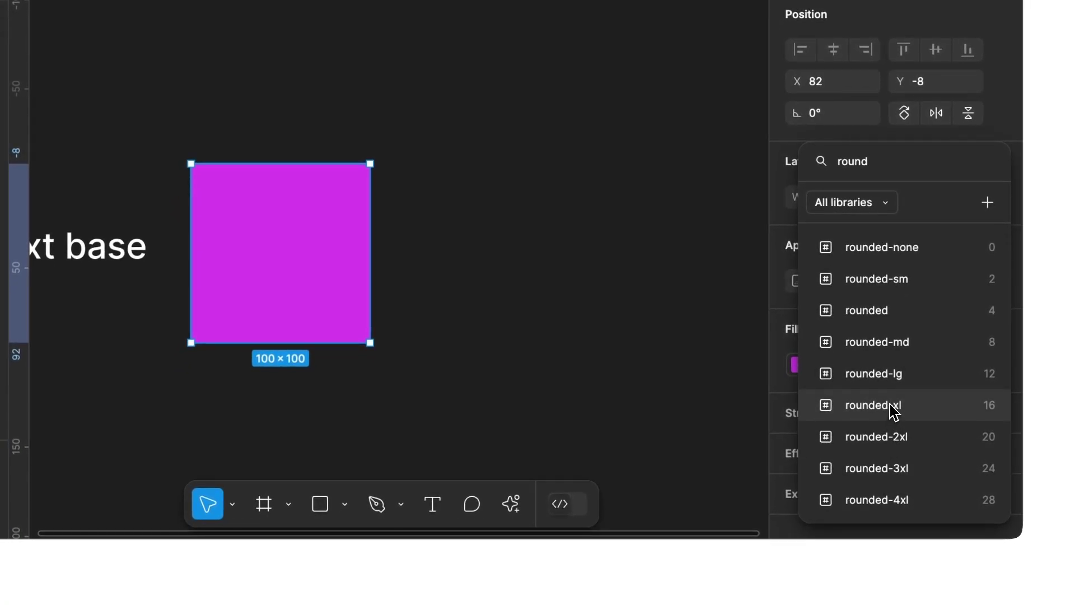
left_click(892, 407)
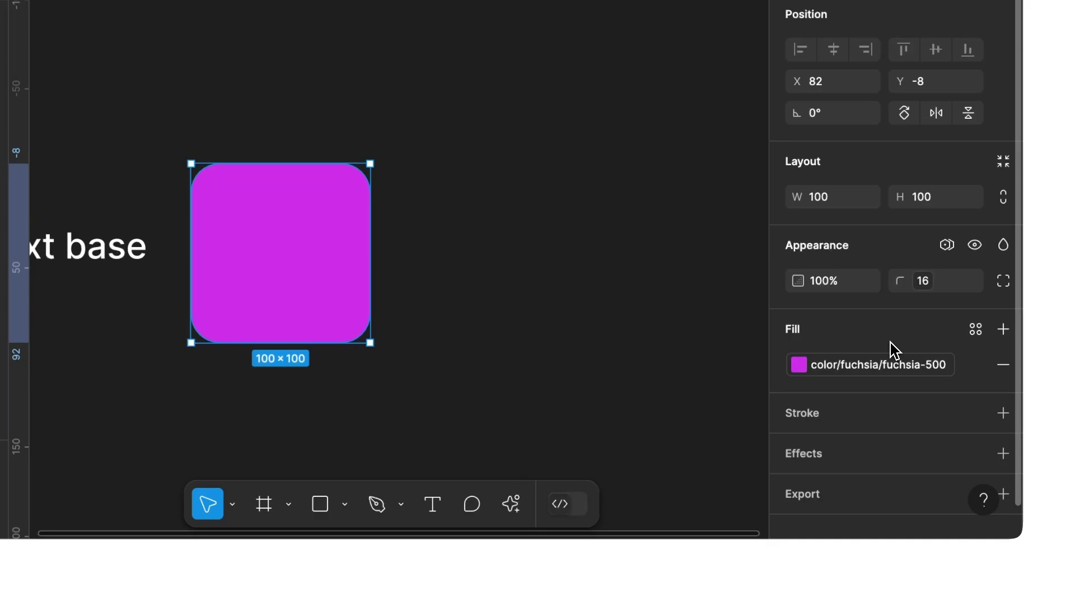
Step: Duplicate the rounded fuchsia square beside the original and wrap both in an auto-layout frame
left_click(480, 308)
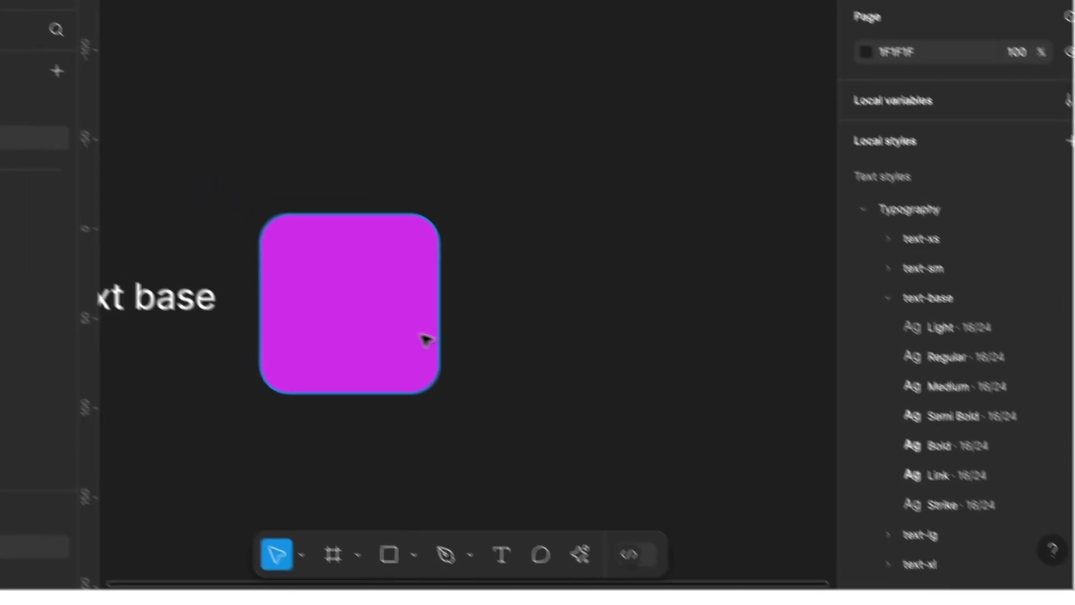
left_click(314, 287)
key("super+c")
key("super+v")
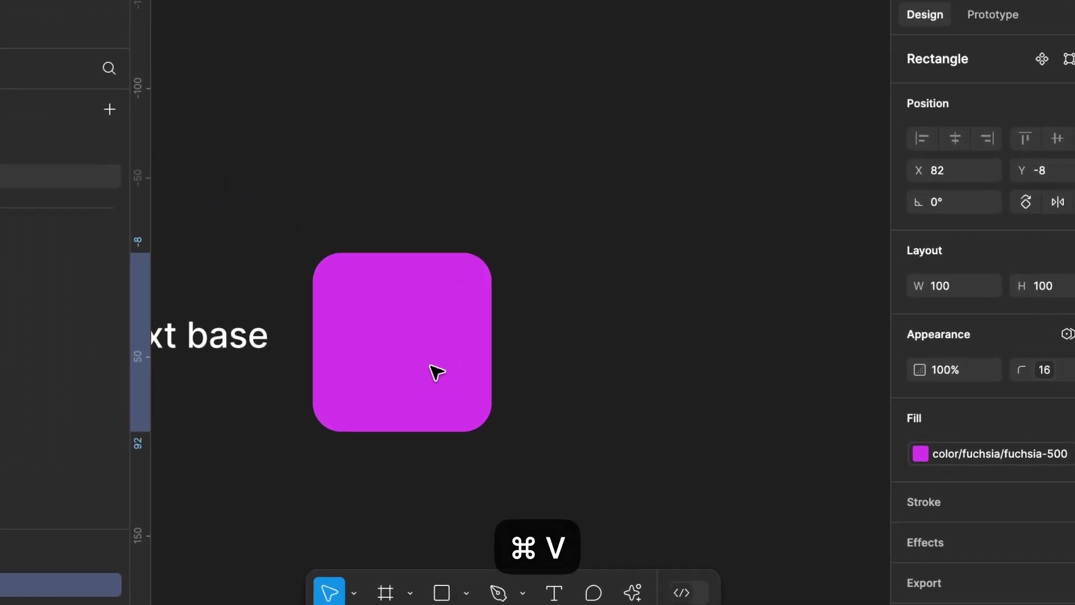
left_click_drag(411, 362, 618, 360)
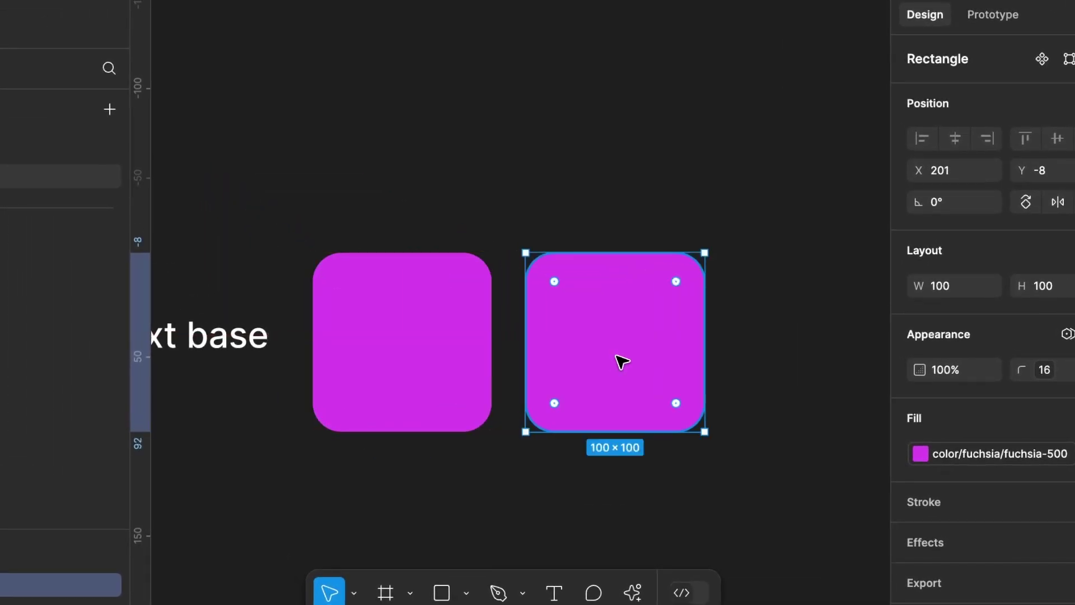
left_click(661, 224)
left_click_drag(660, 207, 355, 425)
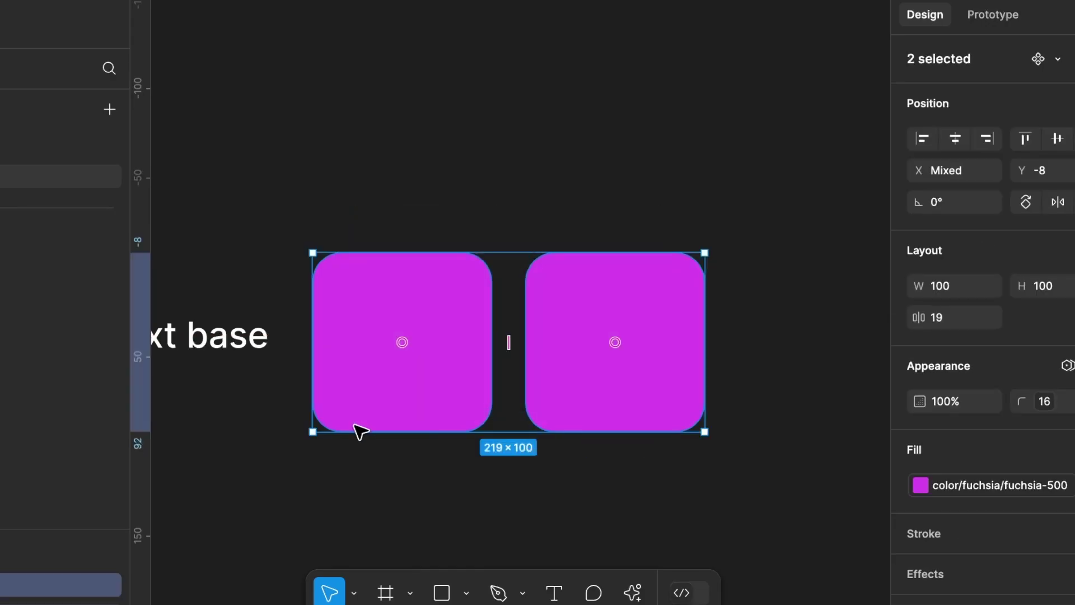
key("shift+a")
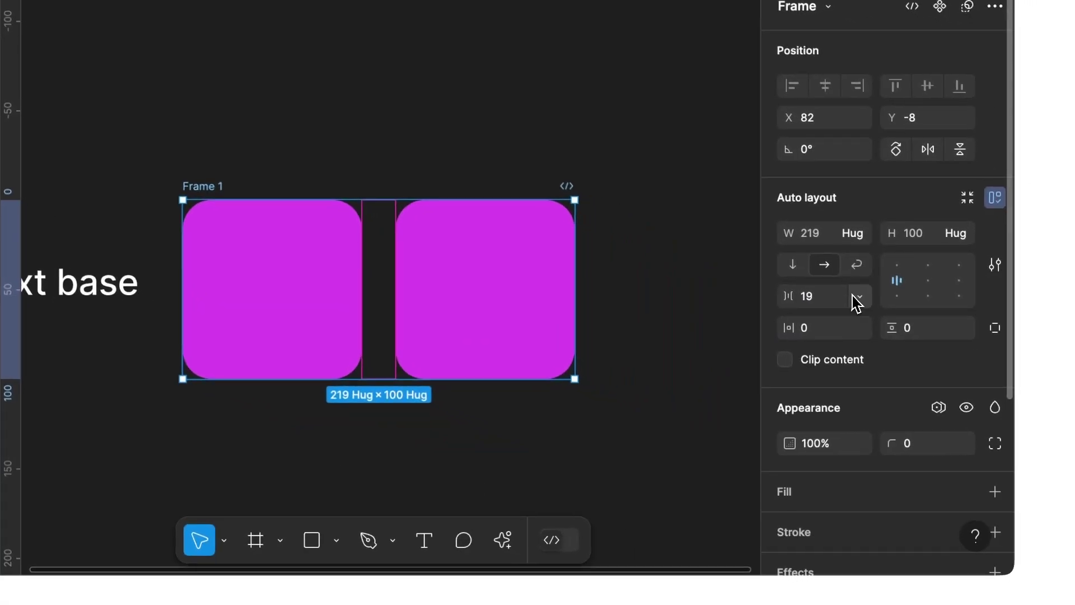
Step: Bind the auto-layout gap between the squares to the p-16 spacing variable
left_click(857, 297)
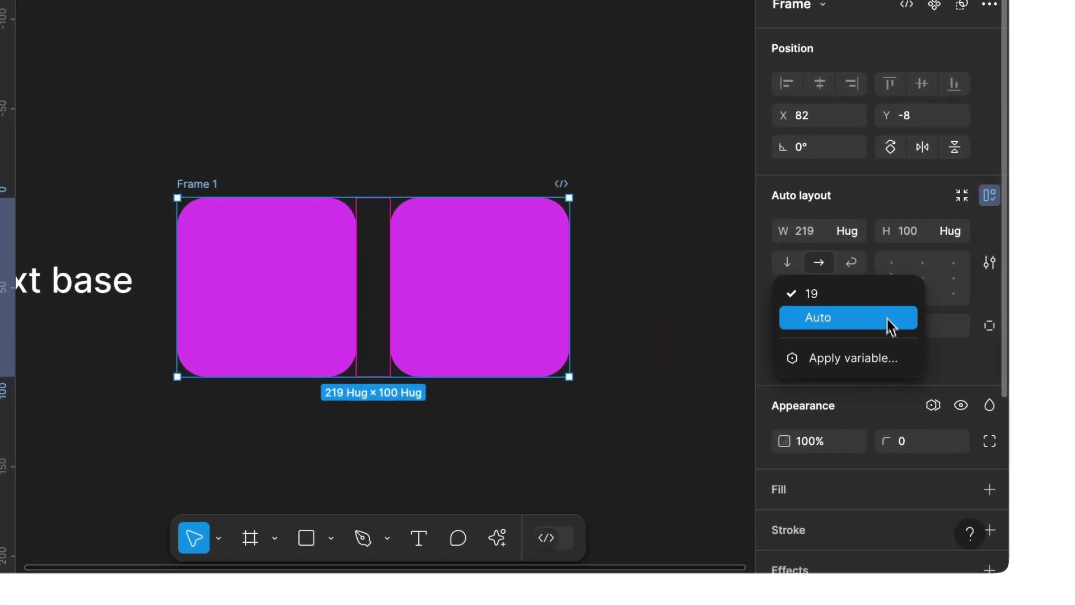
left_click(858, 360)
scroll(859, 365, "down", 15)
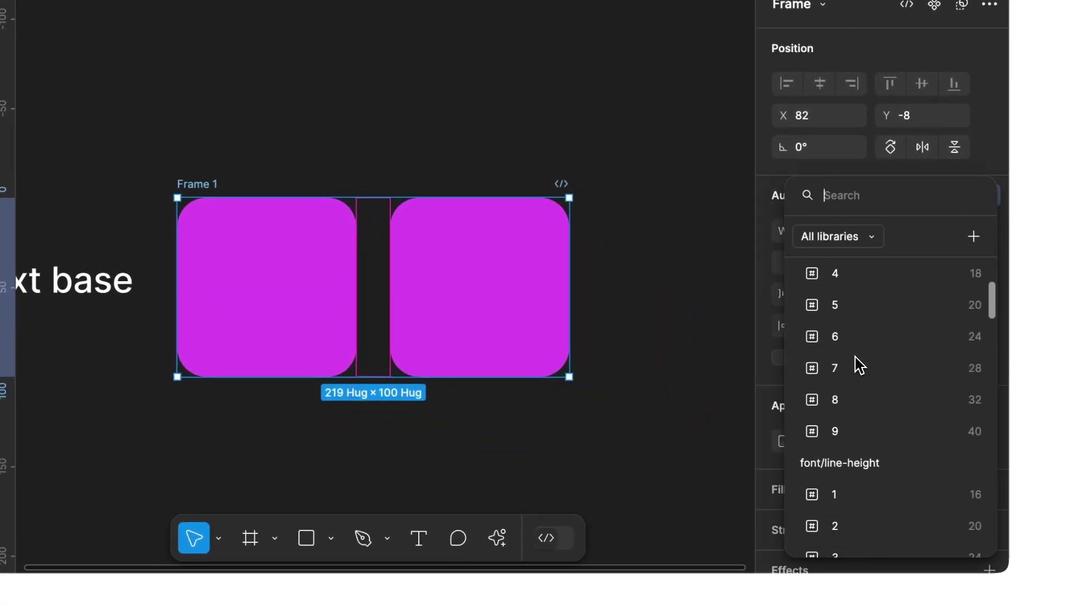
scroll(859, 365, "down", 2)
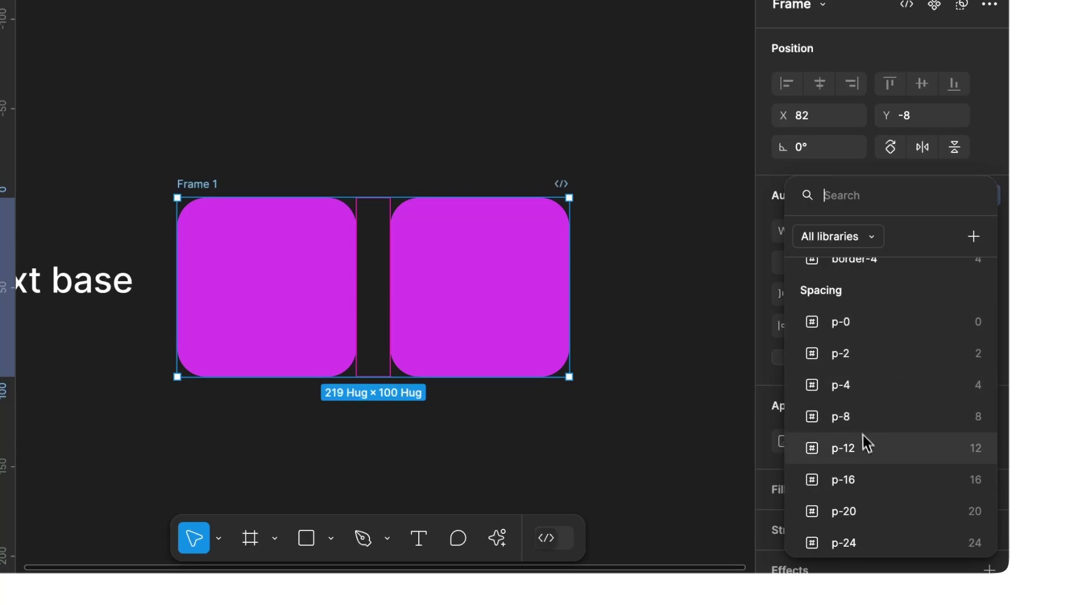
left_click(866, 477)
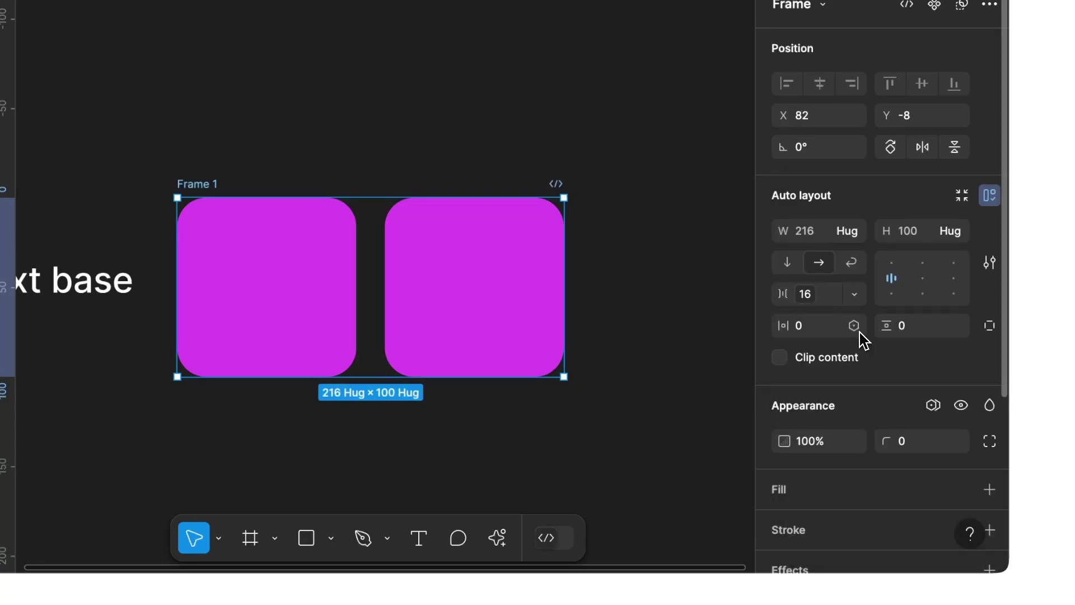
Step: Bind Frame 1's horizontal and vertical padding to p-16, growing it to 248×132
left_click(855, 326)
scroll(865, 448, "down", 5)
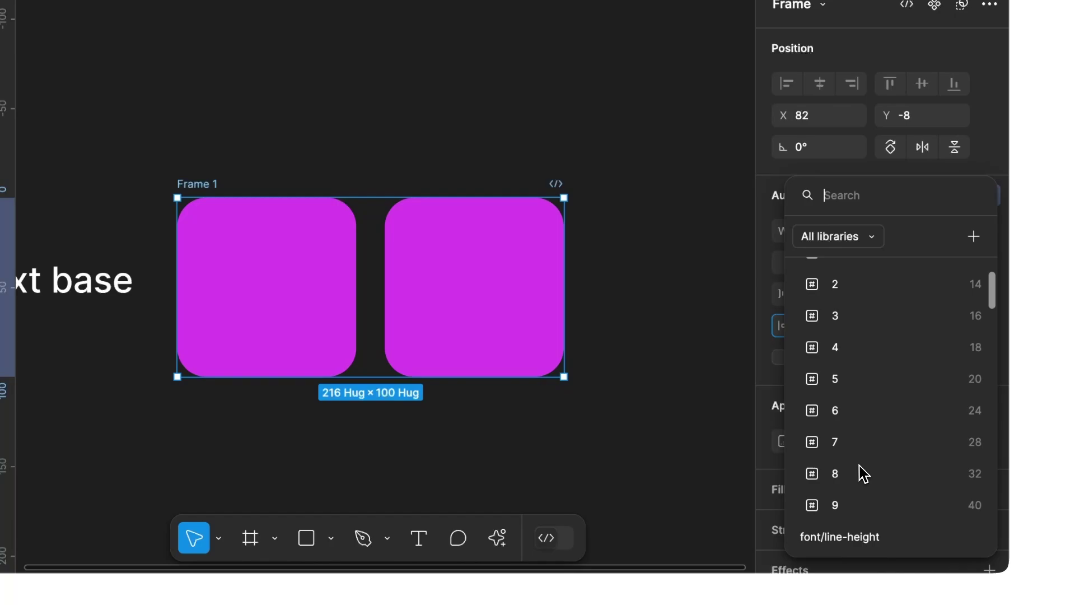
scroll(864, 474, "down", 10)
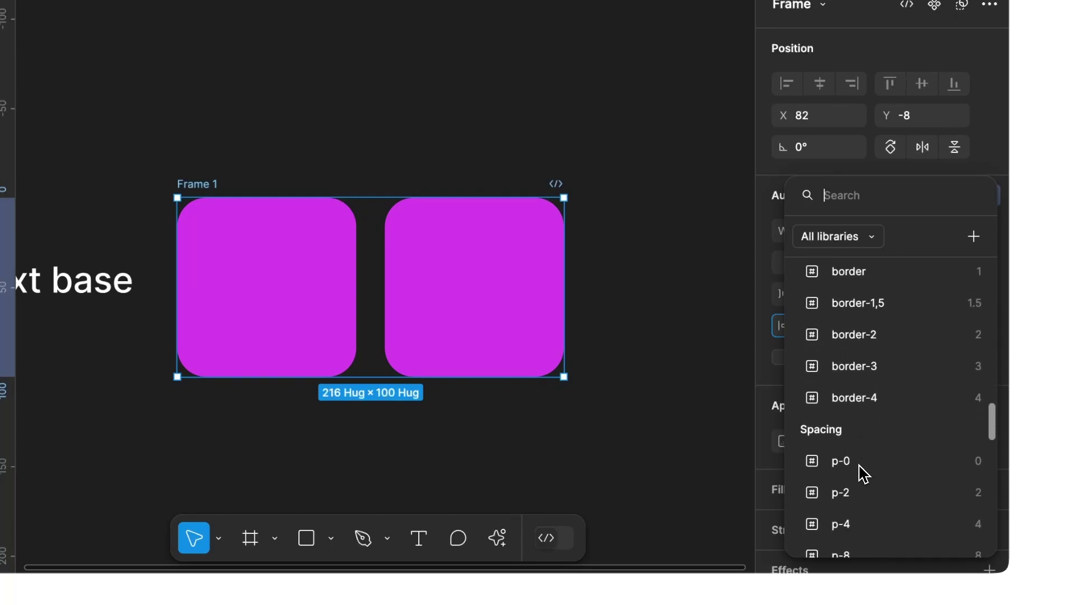
scroll(864, 474, "down", 1)
left_click(862, 497)
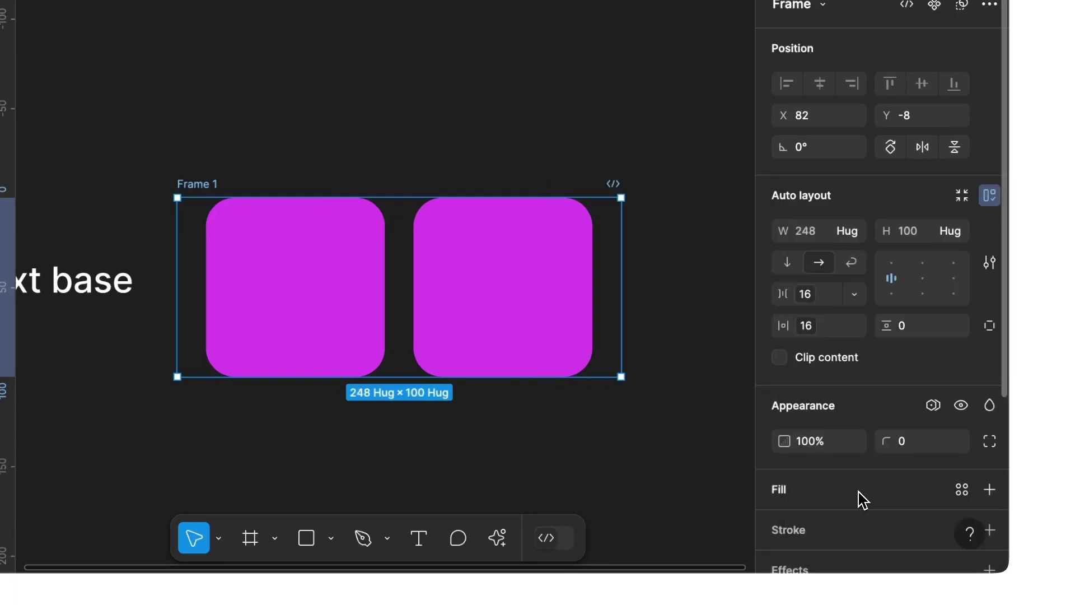
left_click(958, 328)
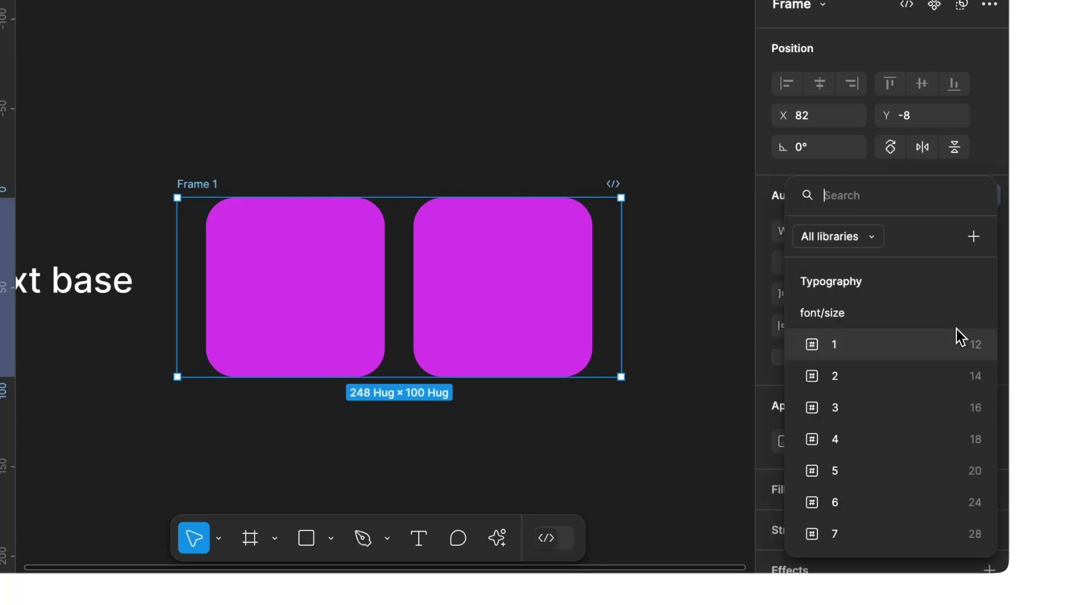
scroll(889, 486, "down", 5)
scroll(890, 487, "down", 10)
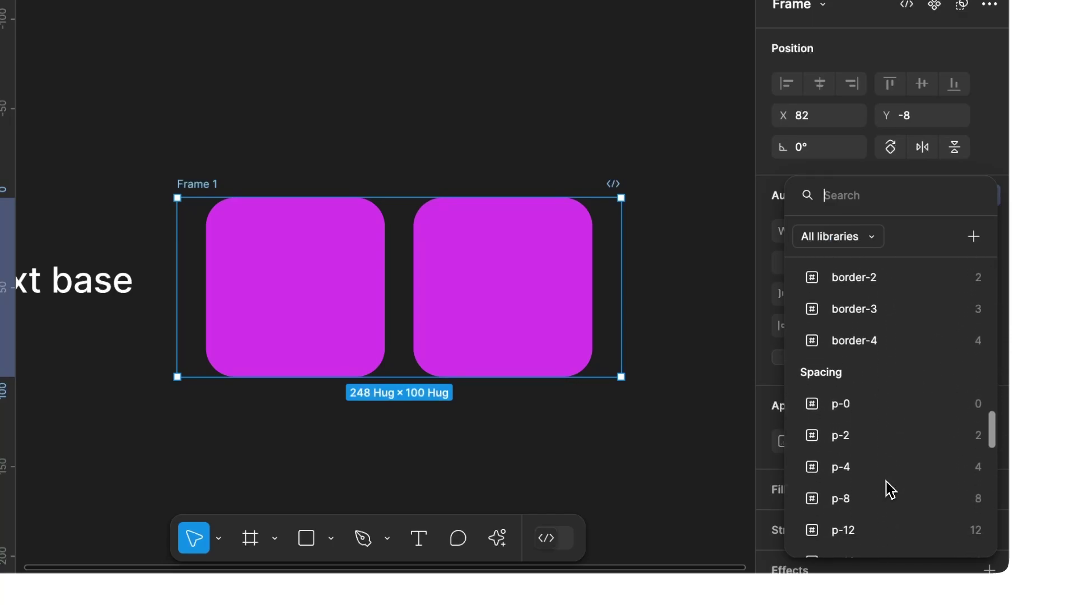
left_click(894, 362)
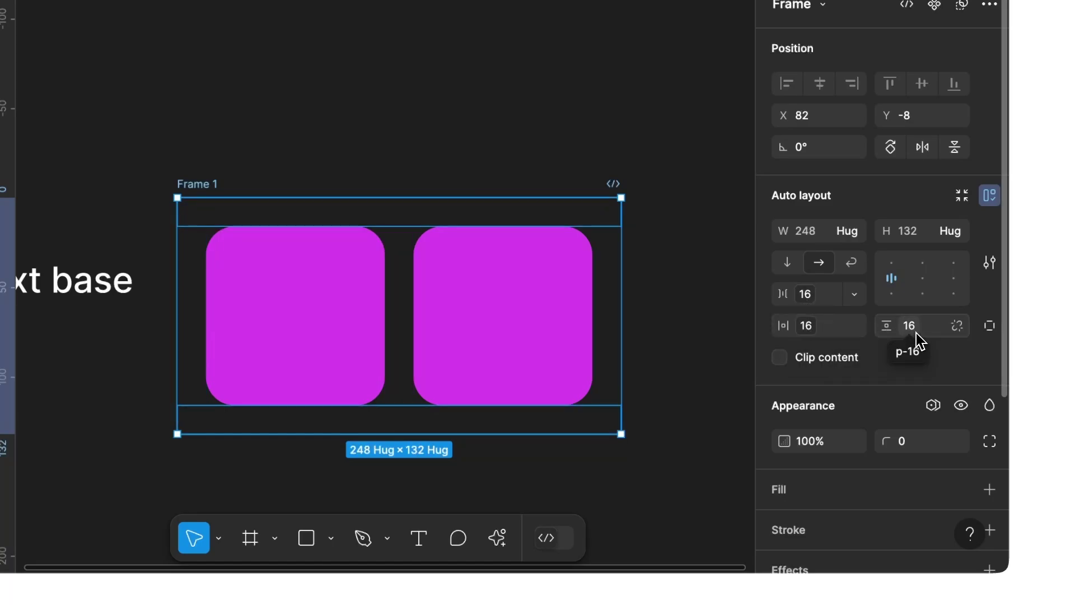
left_click(706, 341)
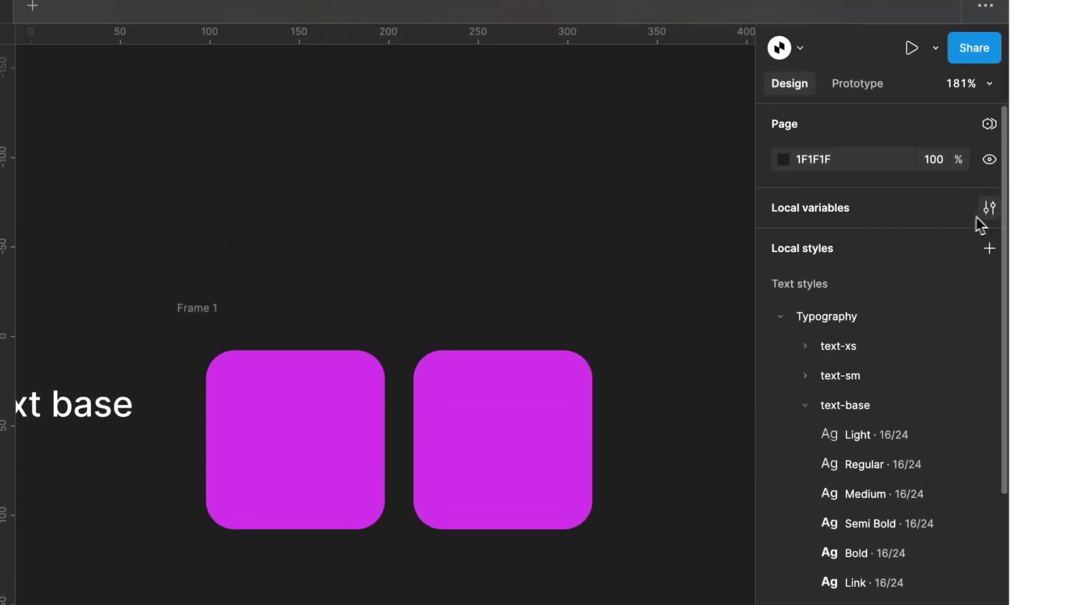
left_click(989, 220)
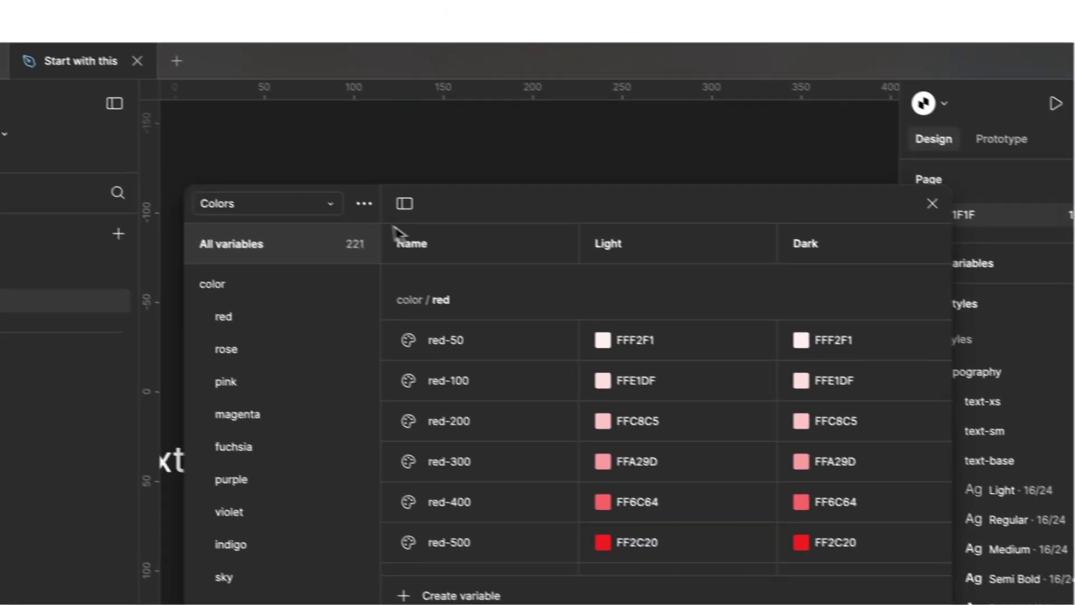
left_click(334, 207)
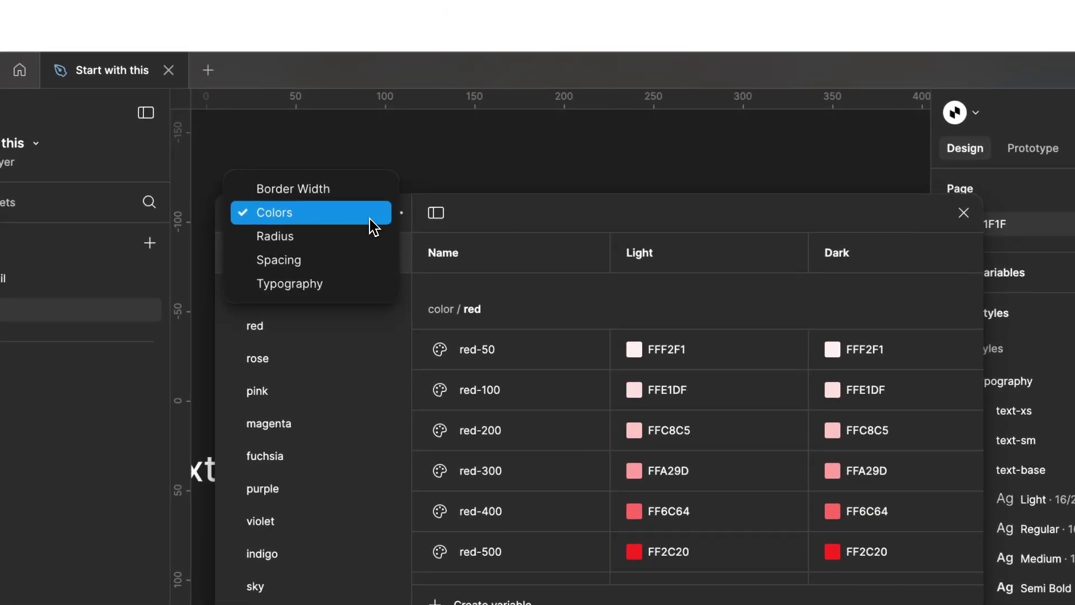
left_click(366, 261)
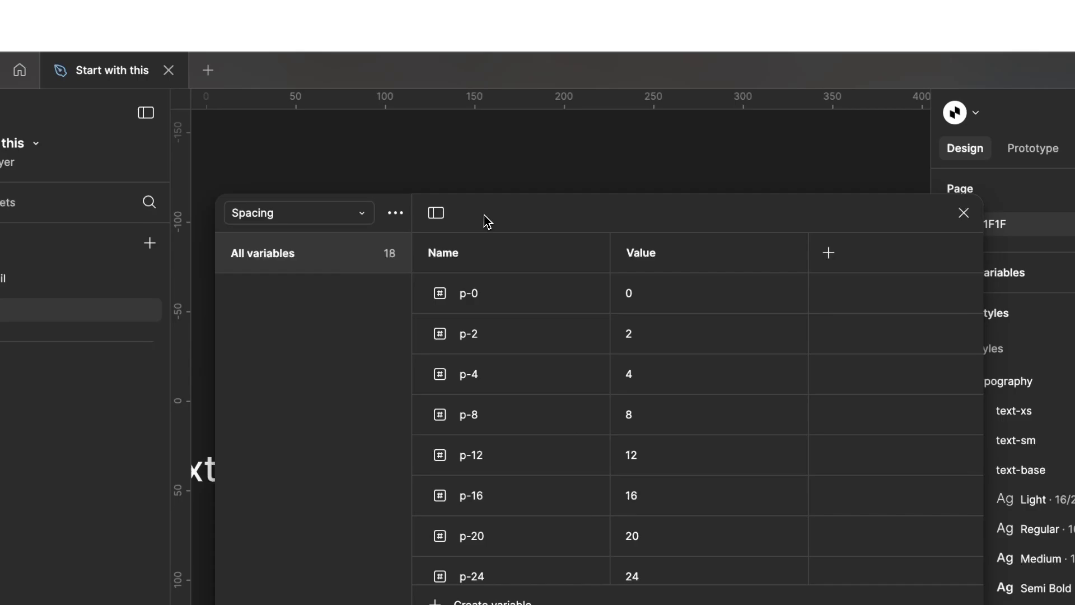
left_click_drag(484, 215, 610, 233)
scroll(238, 283, "right", 5)
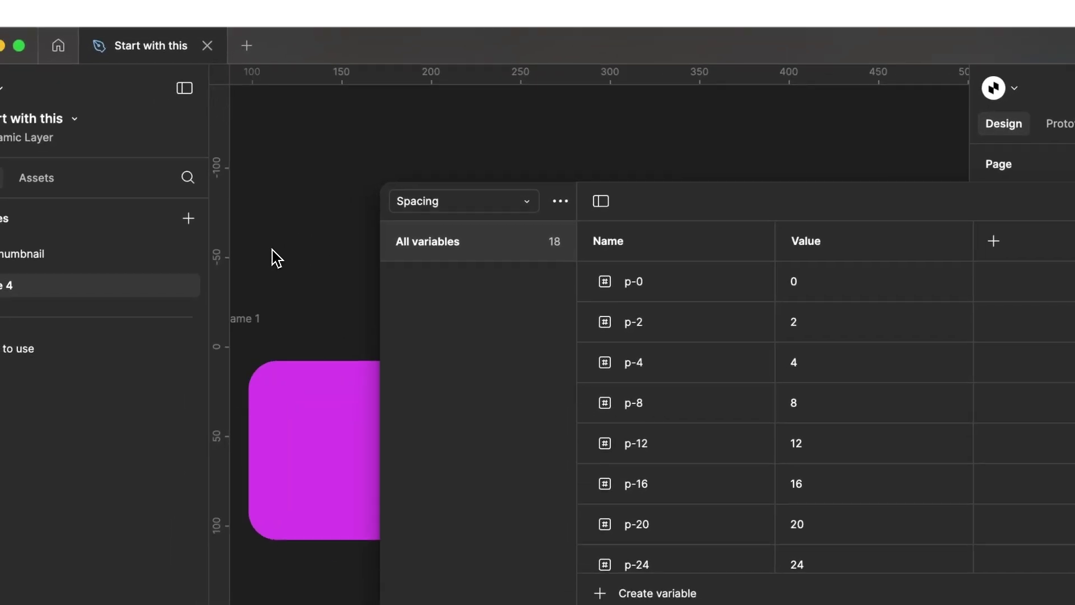
scroll(275, 257, "right", 2)
left_click_drag(368, 279, 519, 287)
scroll(427, 289, "left", 2)
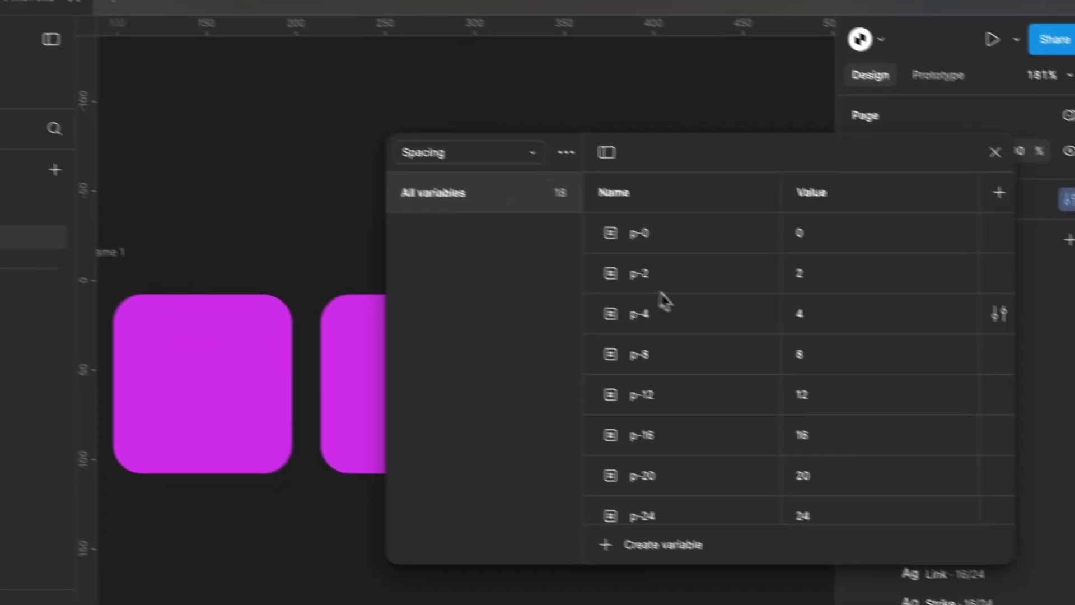
scroll(860, 385, "down", 5)
scroll(670, 321, "down", 3)
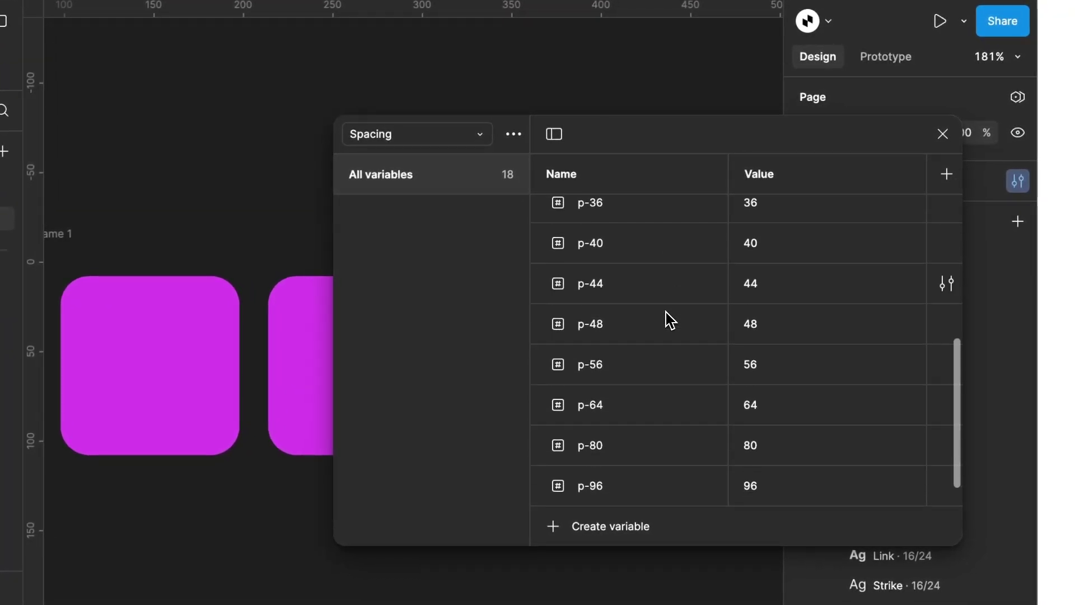
scroll(670, 321, "up", 4)
scroll(670, 321, "up", 4)
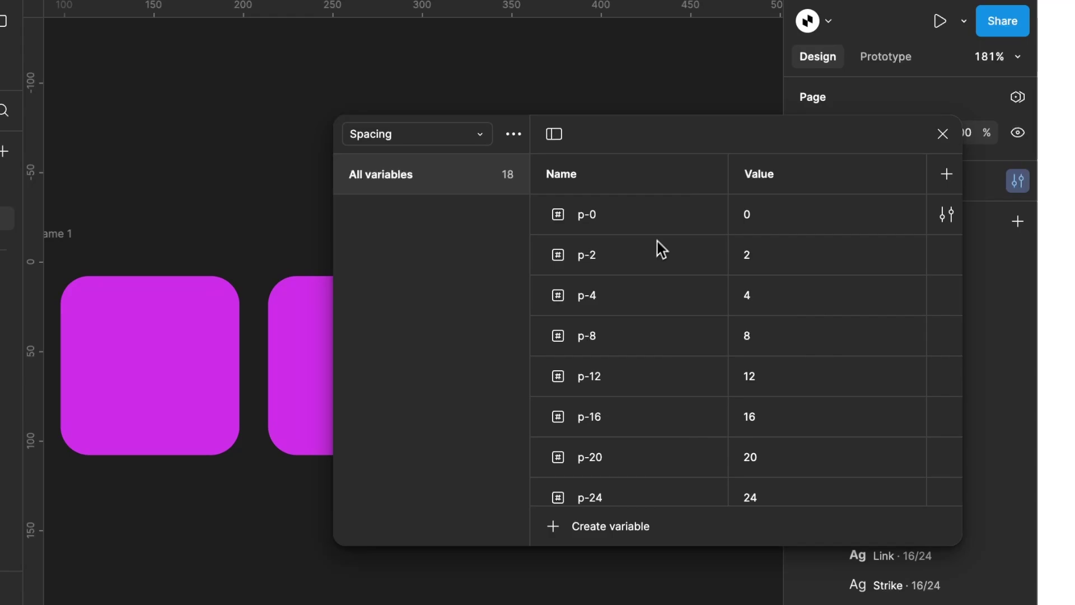
left_click(482, 135)
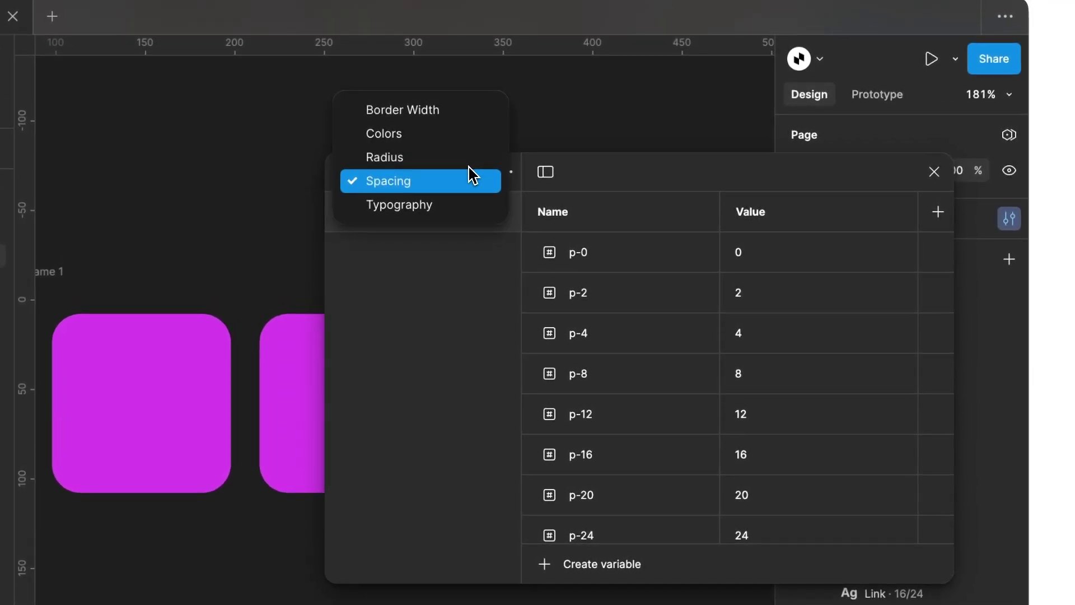
left_click(470, 163)
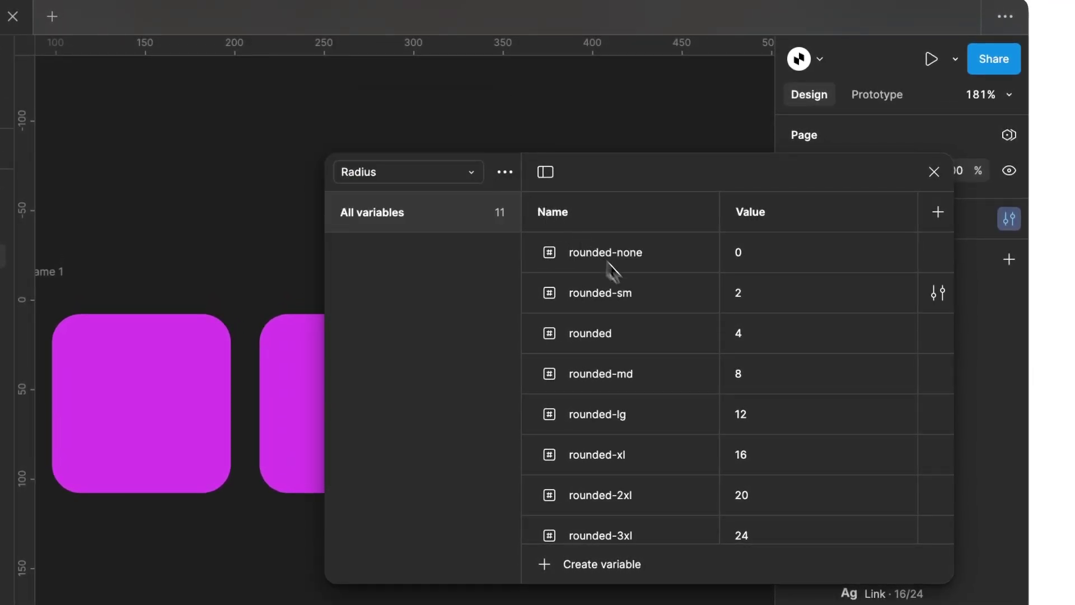
scroll(695, 400, "down", 3)
scroll(697, 409, "up", 3)
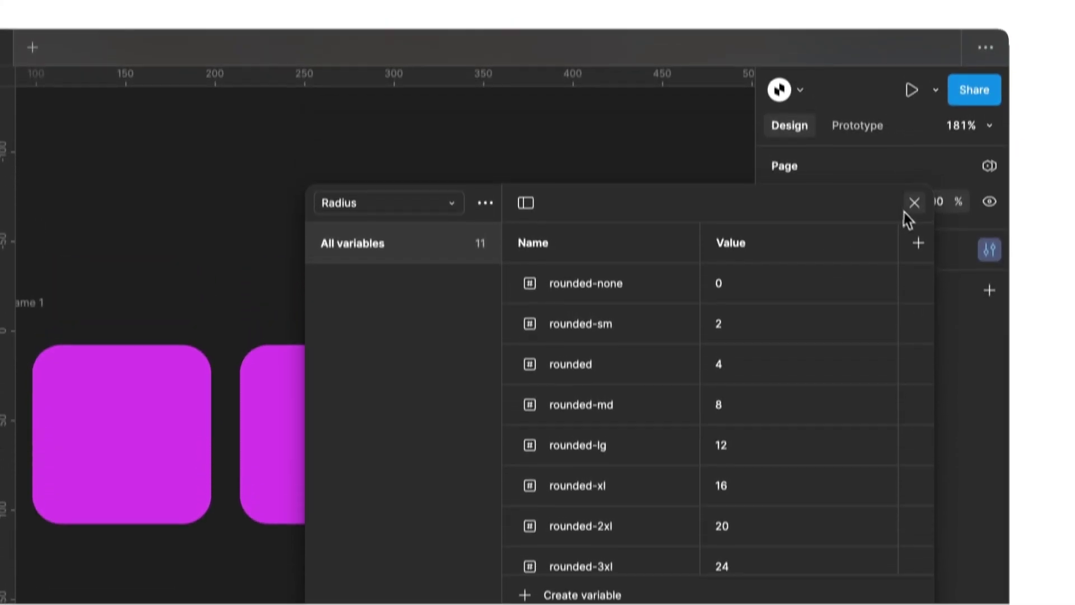
left_click(914, 233)
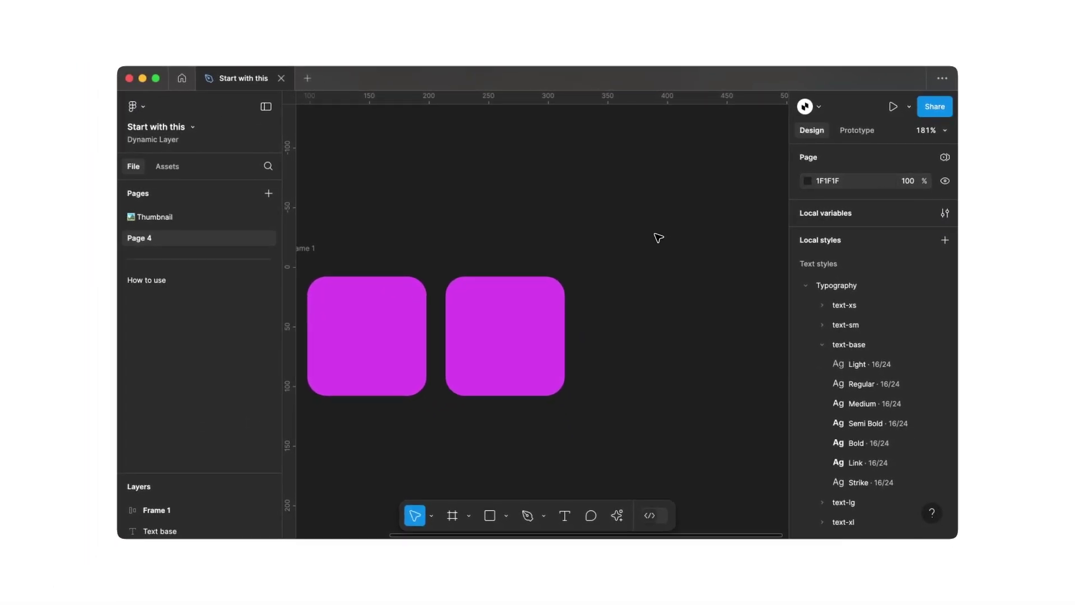
Step: Select Frame 1 to inspect its auto layout: 16 gap, 16 padding, 248×132
scroll(659, 238, "left", 8)
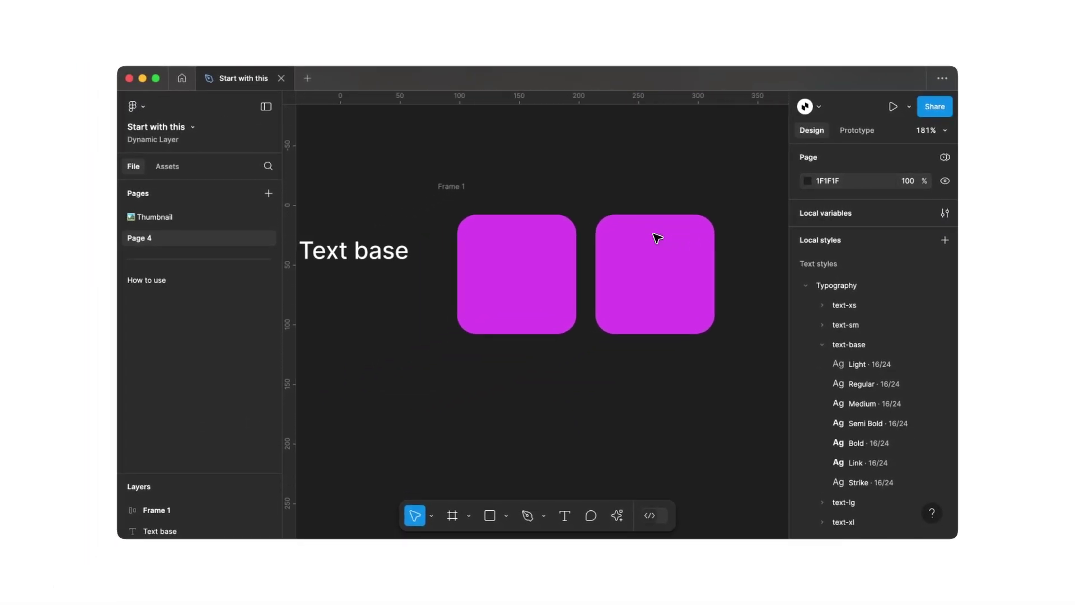
left_click(655, 234)
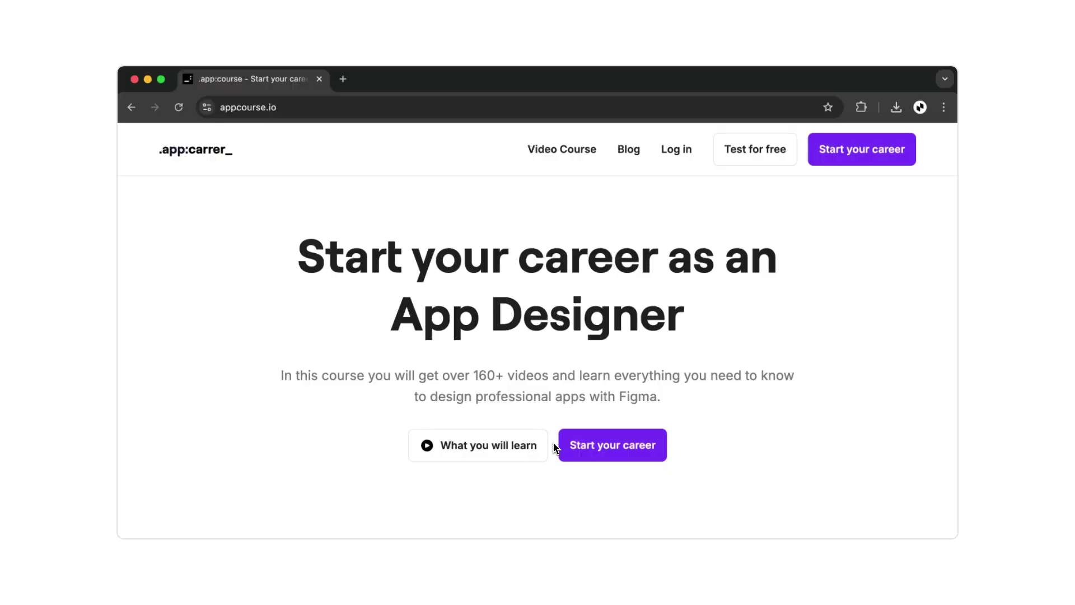
Step: Start the appcourse.io free course via Test for free and open lesson 2, The perfect Button
scroll(555, 448, "down", 10)
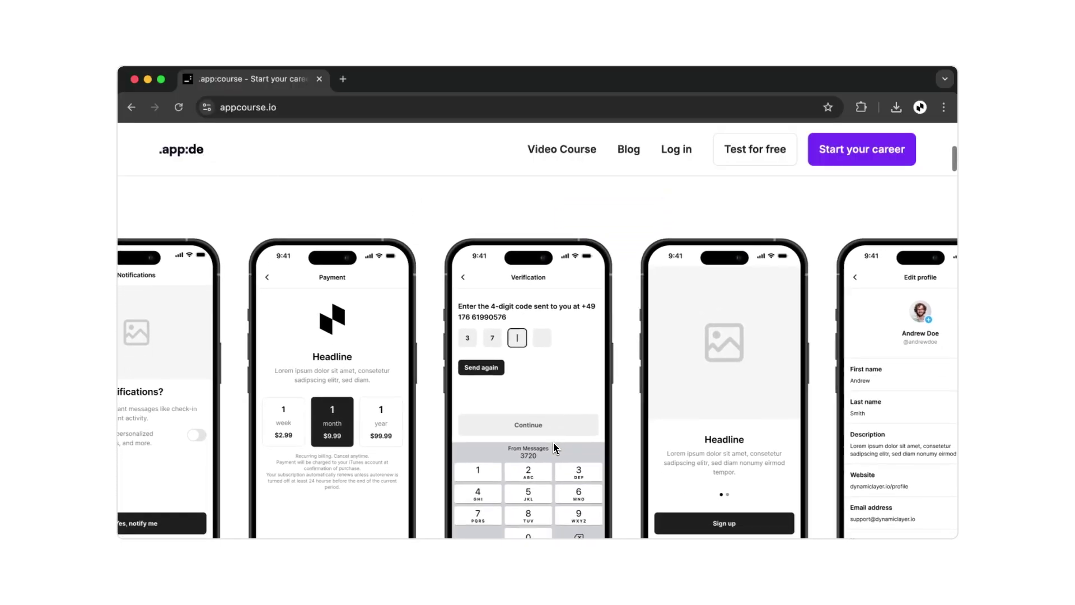
scroll(554, 448, "down", 10)
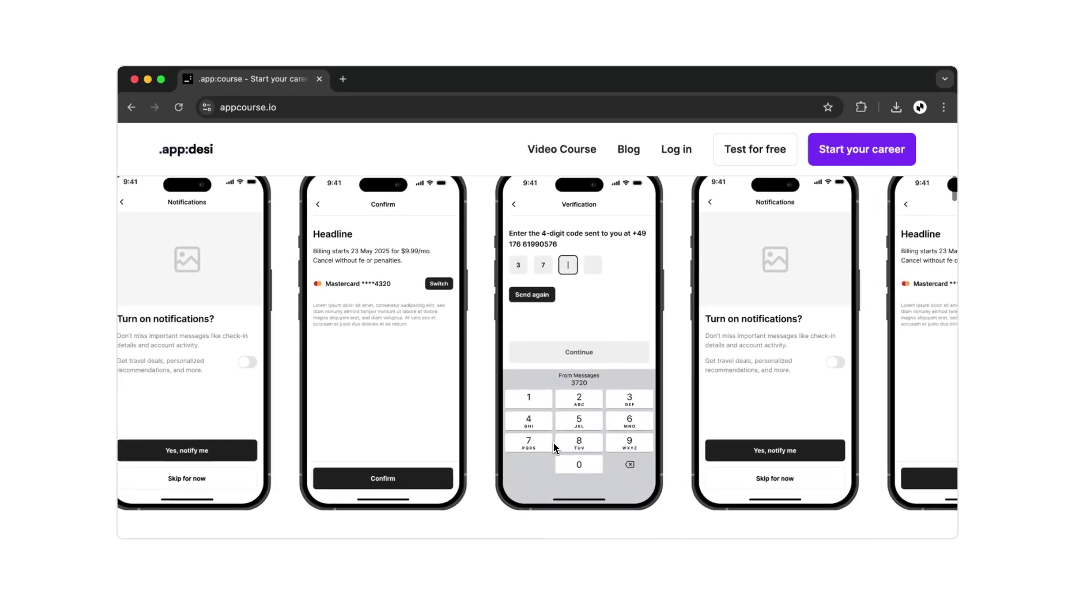
scroll(555, 448, "down", 5)
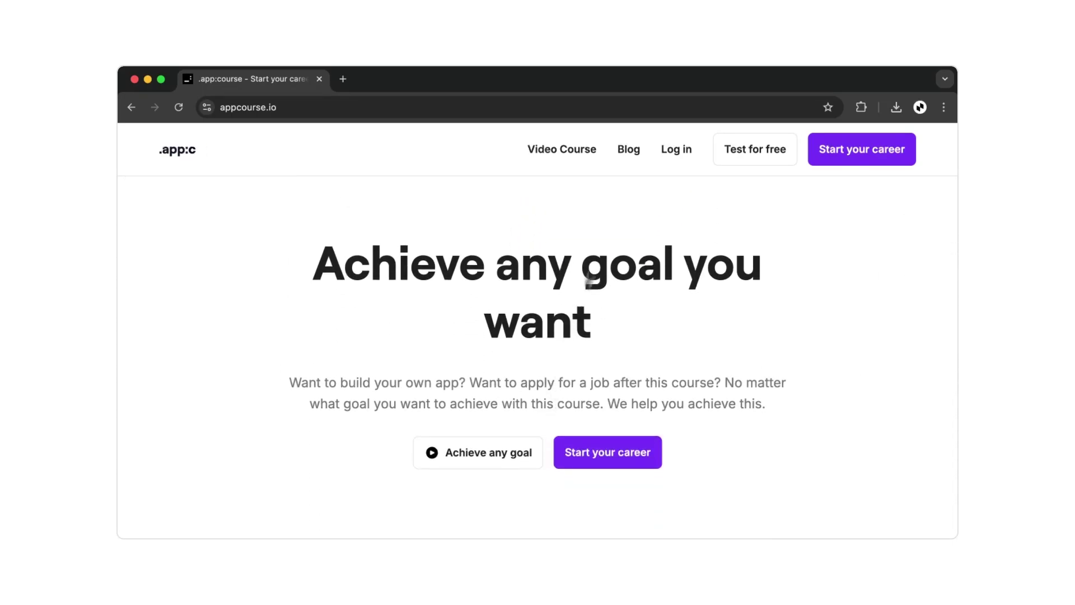
left_click(734, 147)
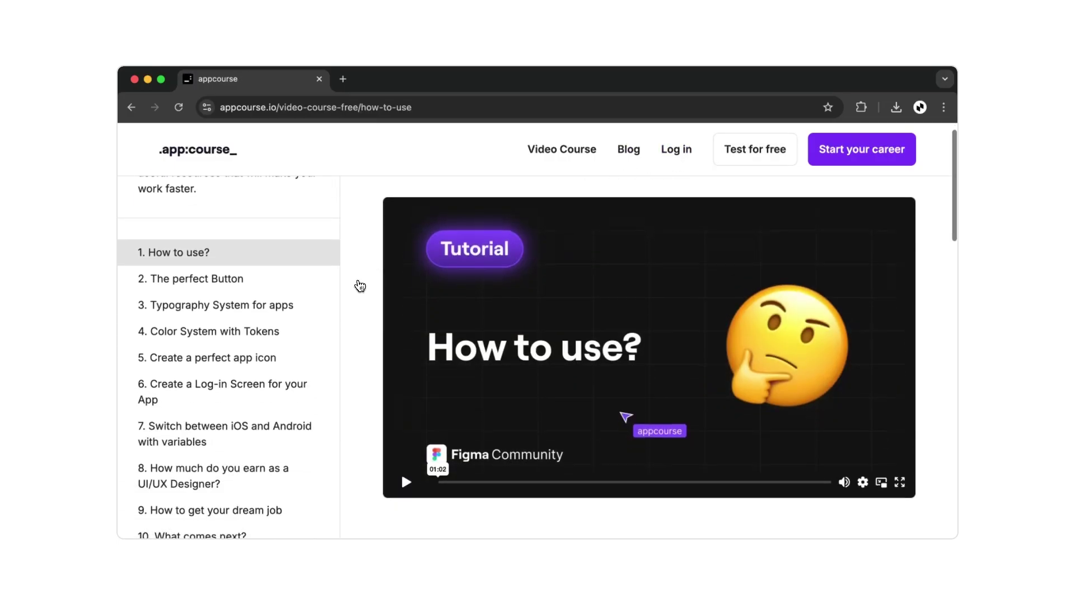
scroll(360, 286, "down", 5)
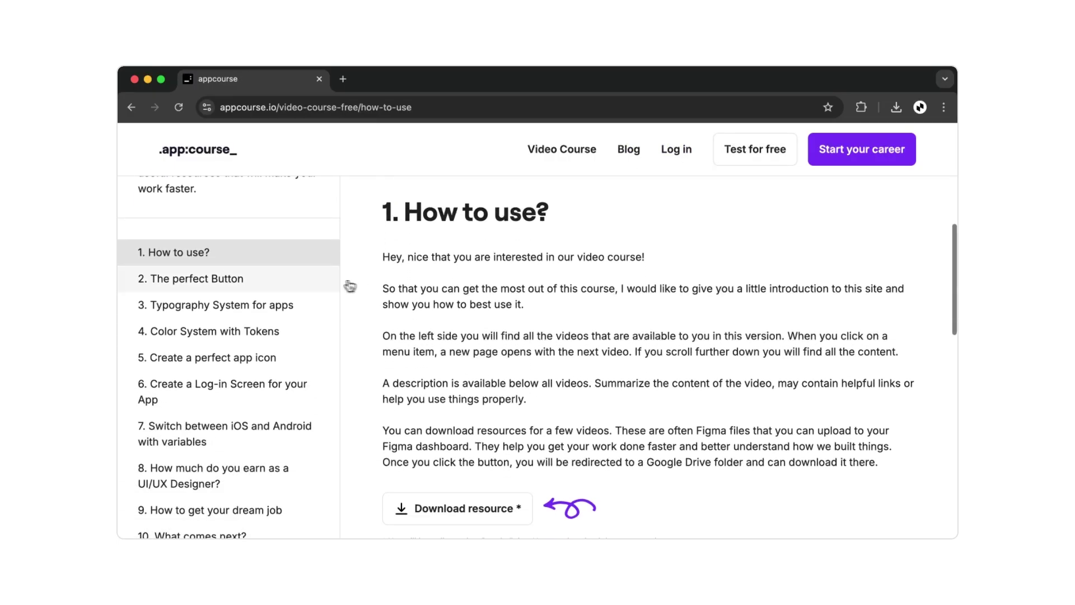
left_click(302, 279)
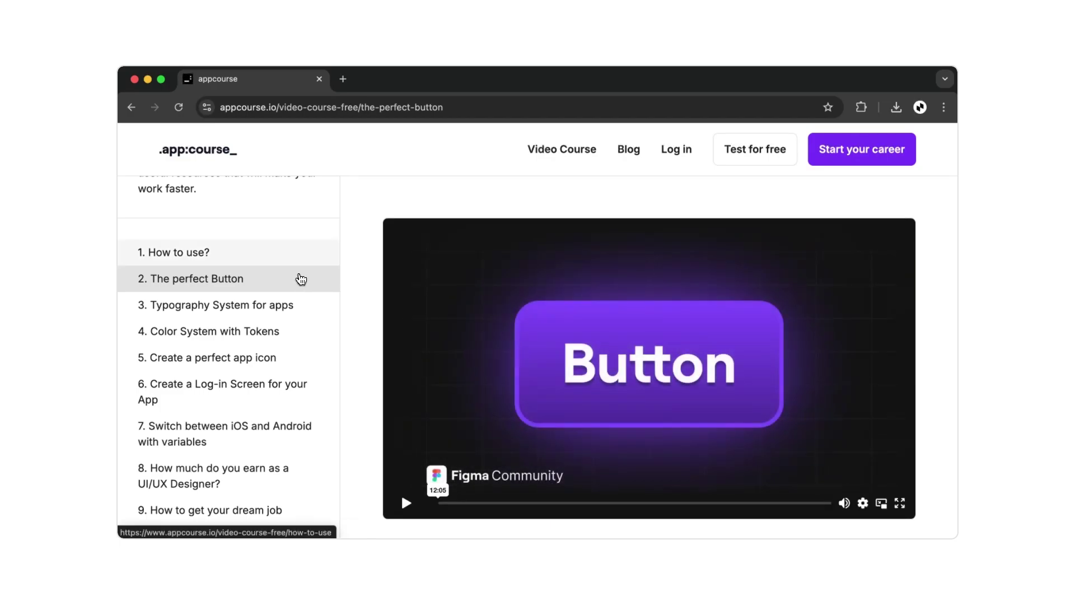
scroll(363, 284, "down", 3)
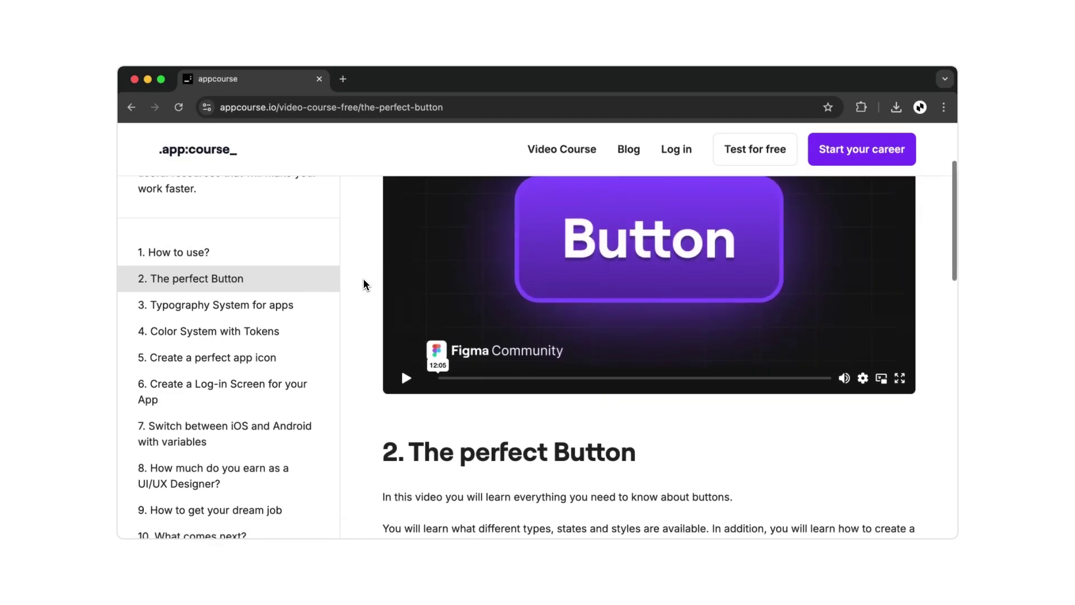
scroll(364, 284, "down", 5)
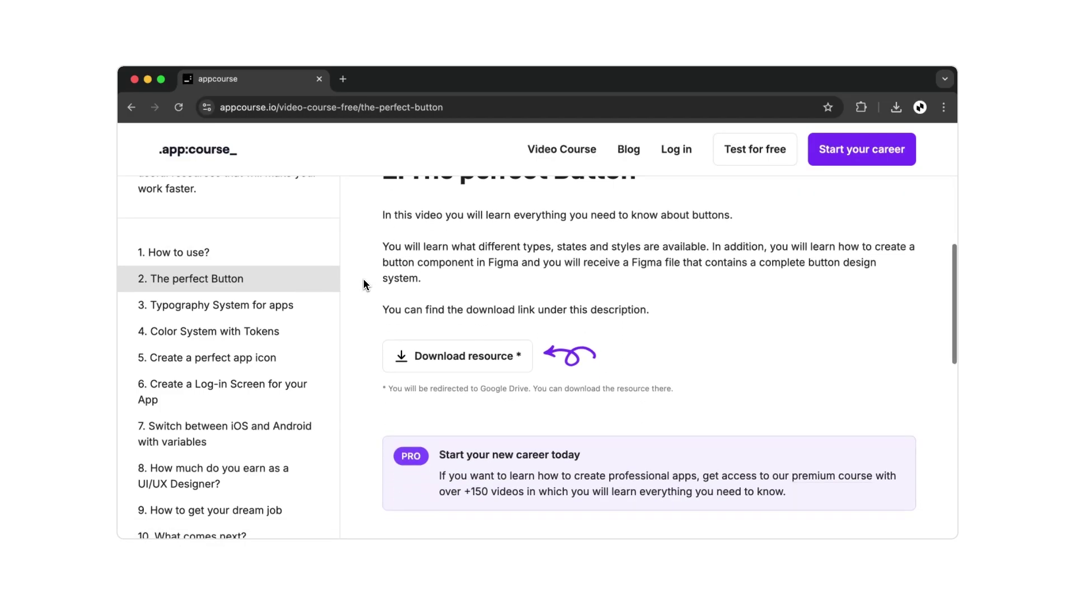
scroll(364, 284, "up", 6)
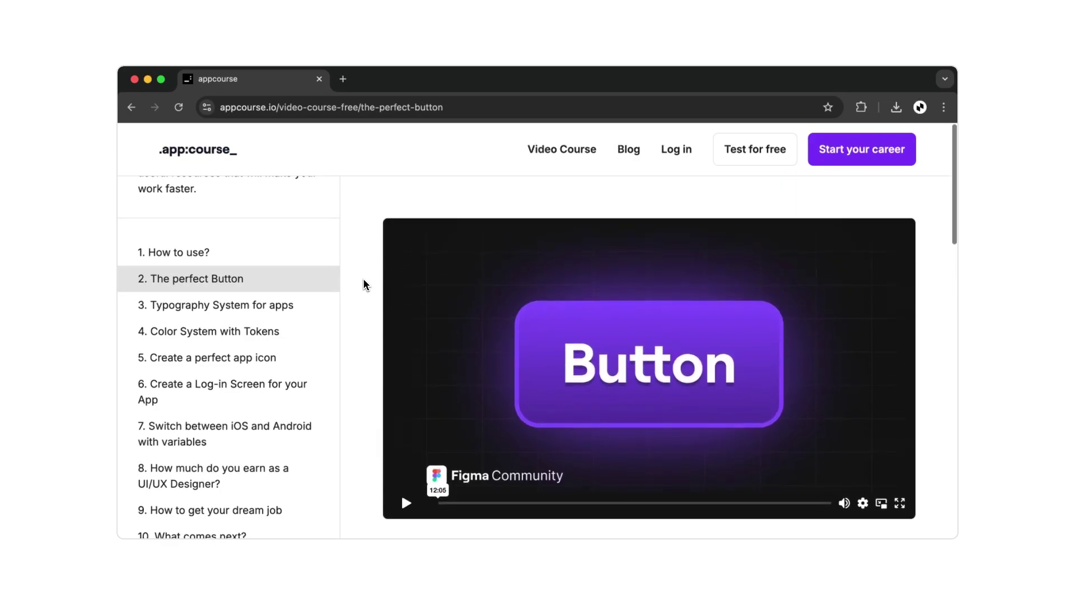